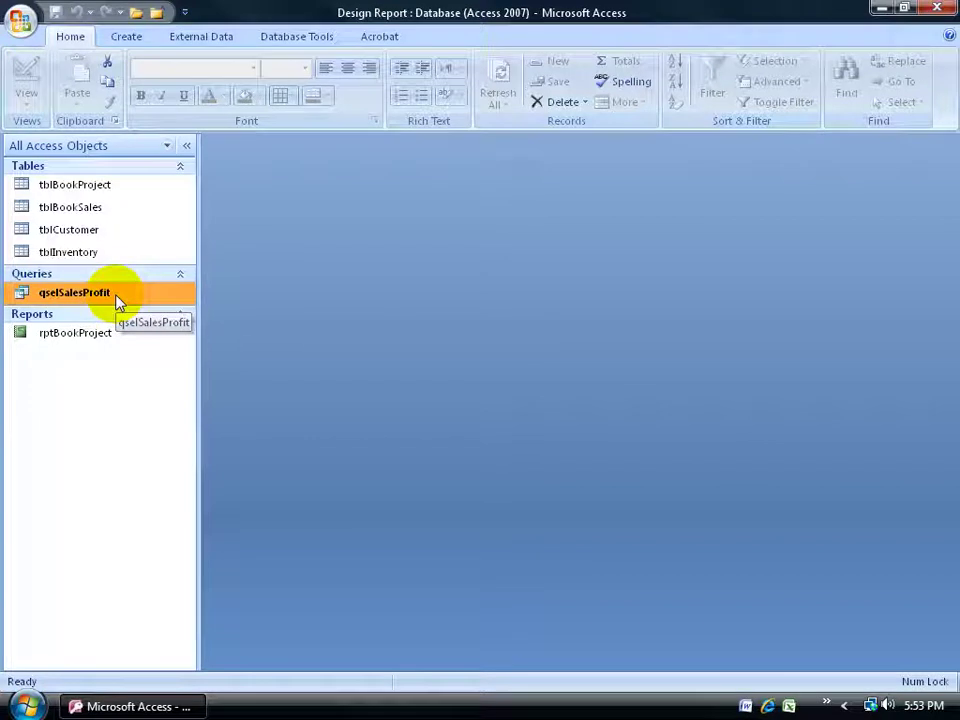
Step: Open the qselSalesProfit query, examine its records and its Design View, and close it
{"action": "double_click", "coordinate": [105, 297]}
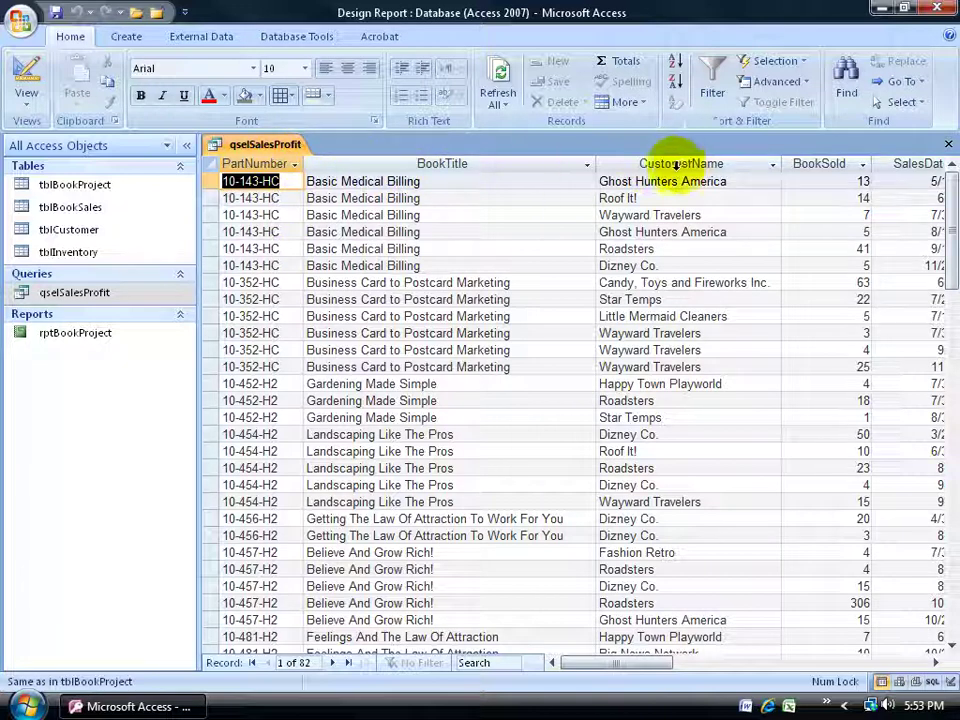
{"action": "right_click", "coordinate": [268, 146]}
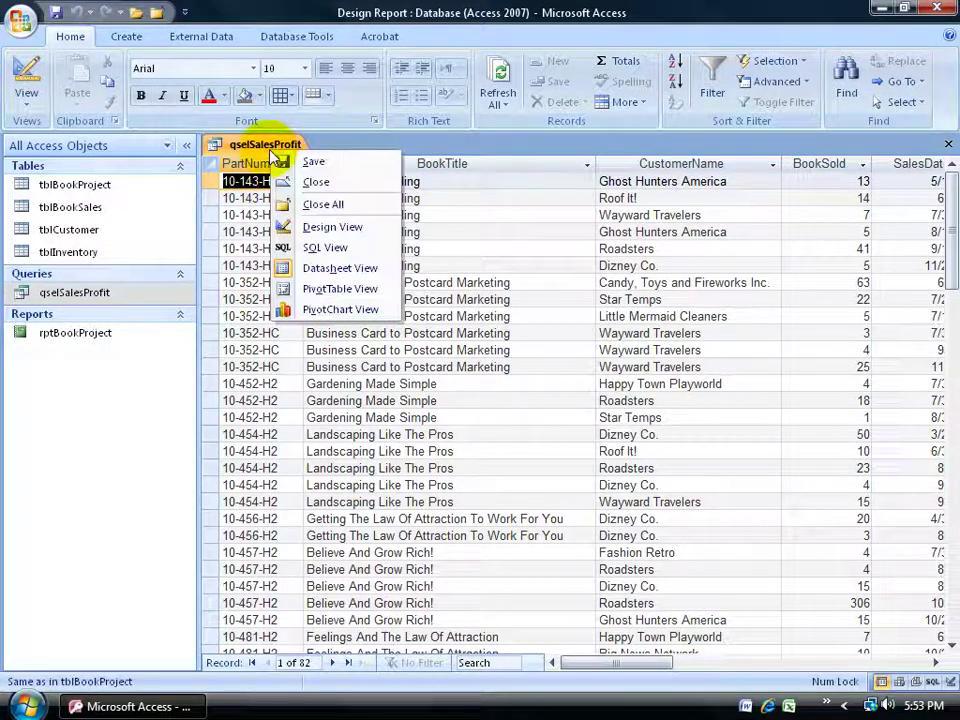
{"action": "left_click", "coordinate": [322, 227]}
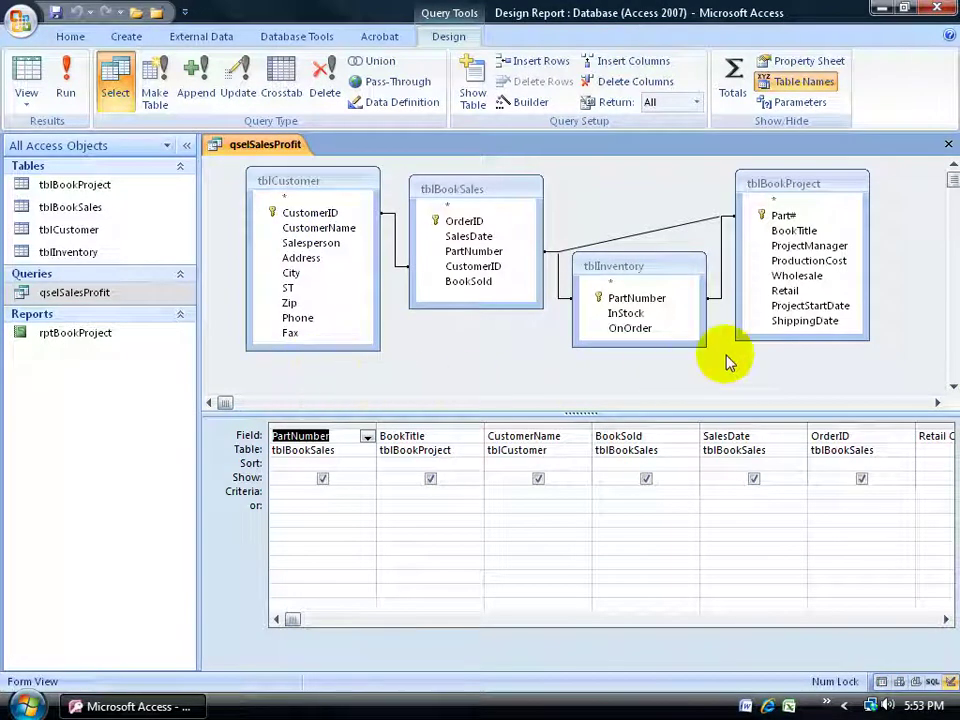
{"action": "left_click", "coordinate": [948, 144]}
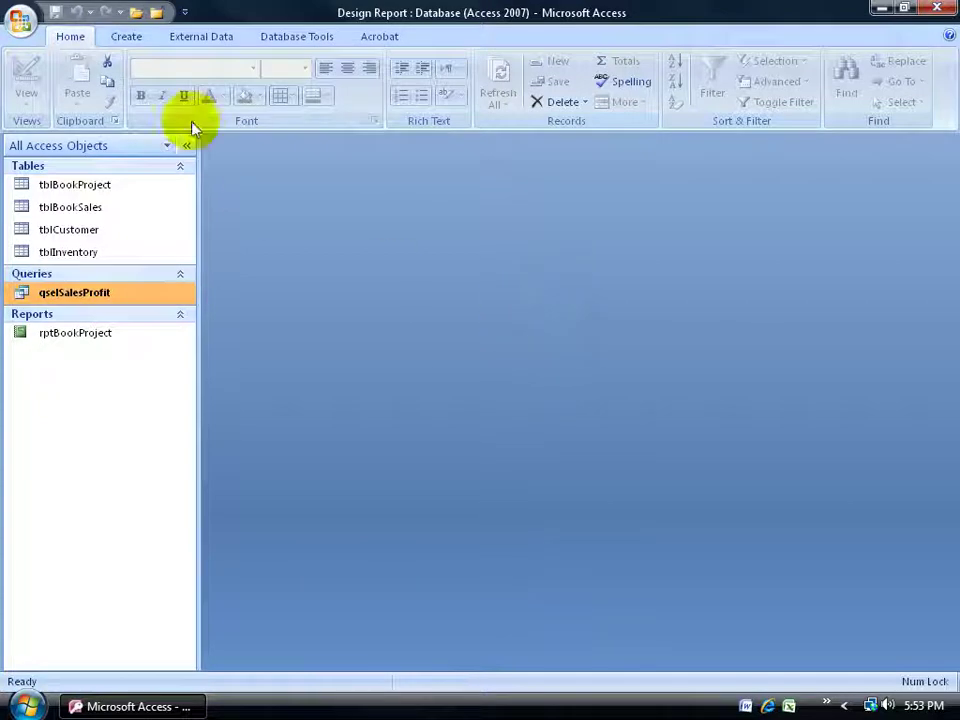
Step: Create a new blank report in Design View and show the report's property sheet
{"action": "left_click", "coordinate": [128, 38]}
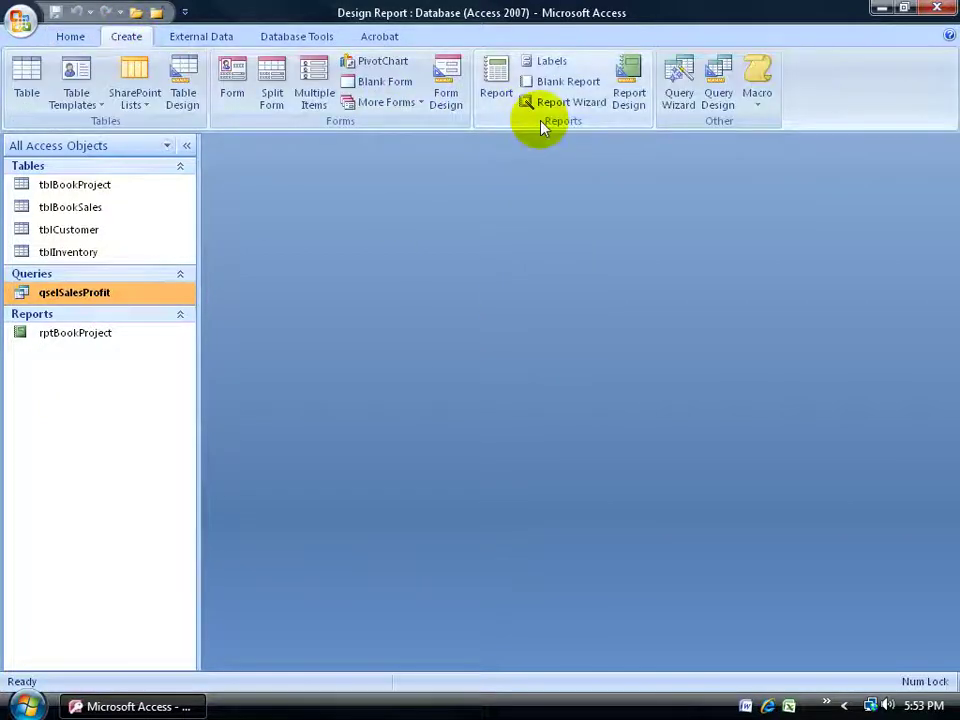
{"action": "left_click", "coordinate": [624, 97]}
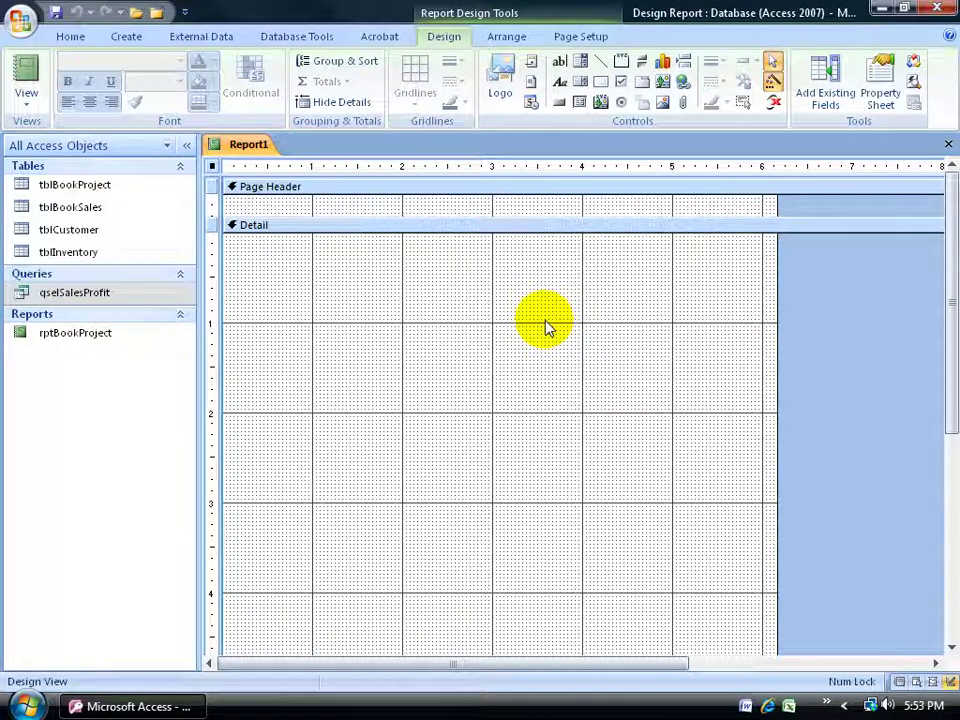
{"action": "left_click", "coordinate": [102, 294]}
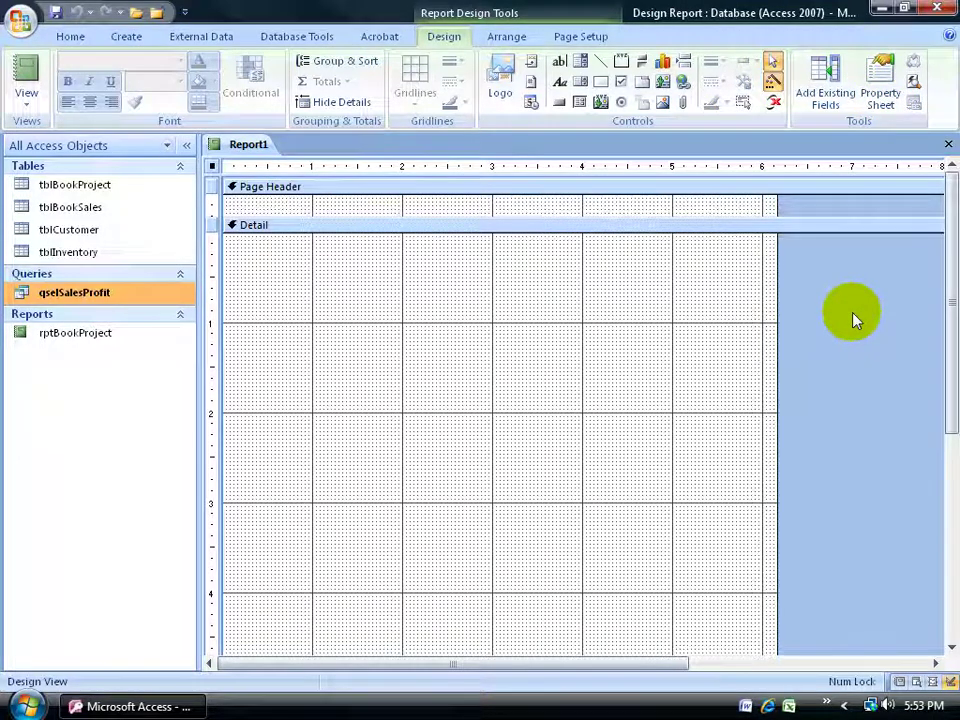
{"action": "key", "text": "alt+Return"}
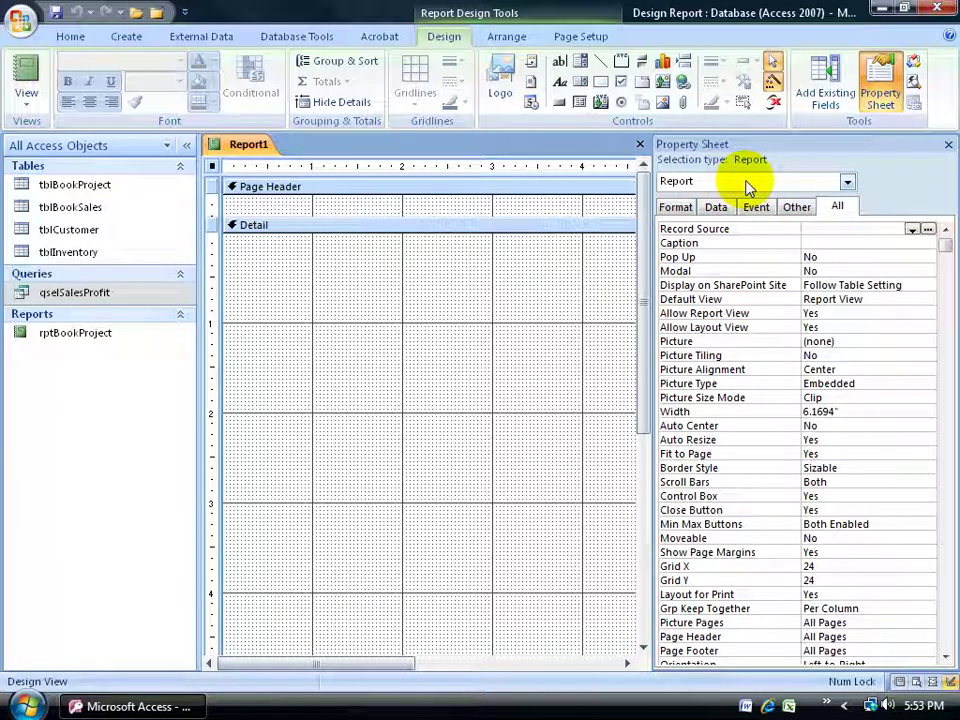
Step: Inspect the properties of the Page Header section, the Detail section and the report itself
{"action": "left_click", "coordinate": [615, 188]}
{"action": "left_click", "coordinate": [578, 225]}
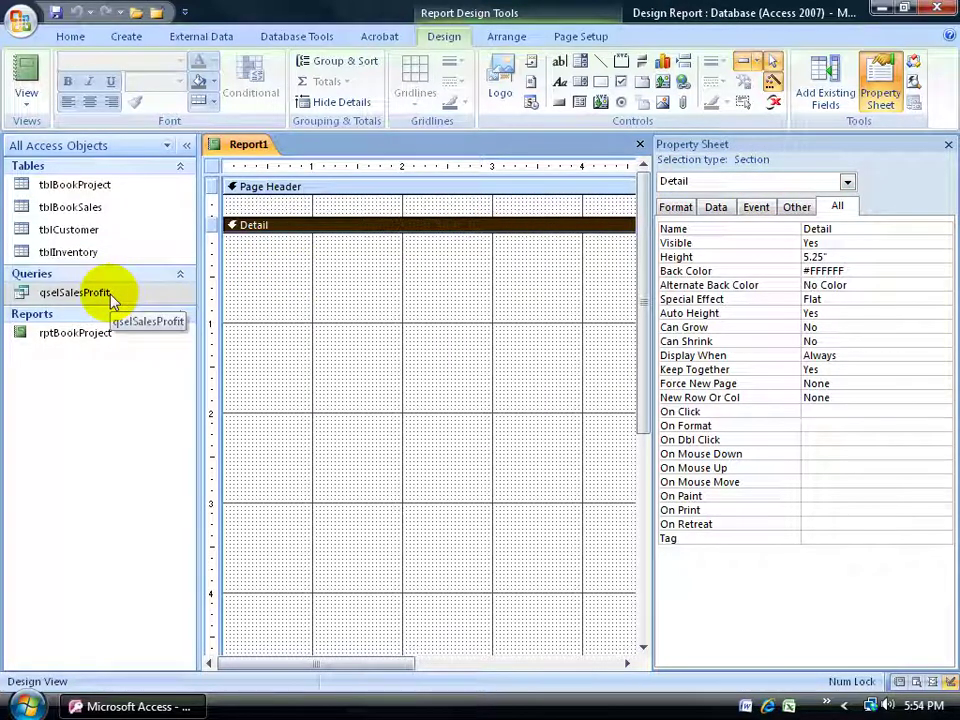
{"action": "left_click", "coordinate": [848, 182]}
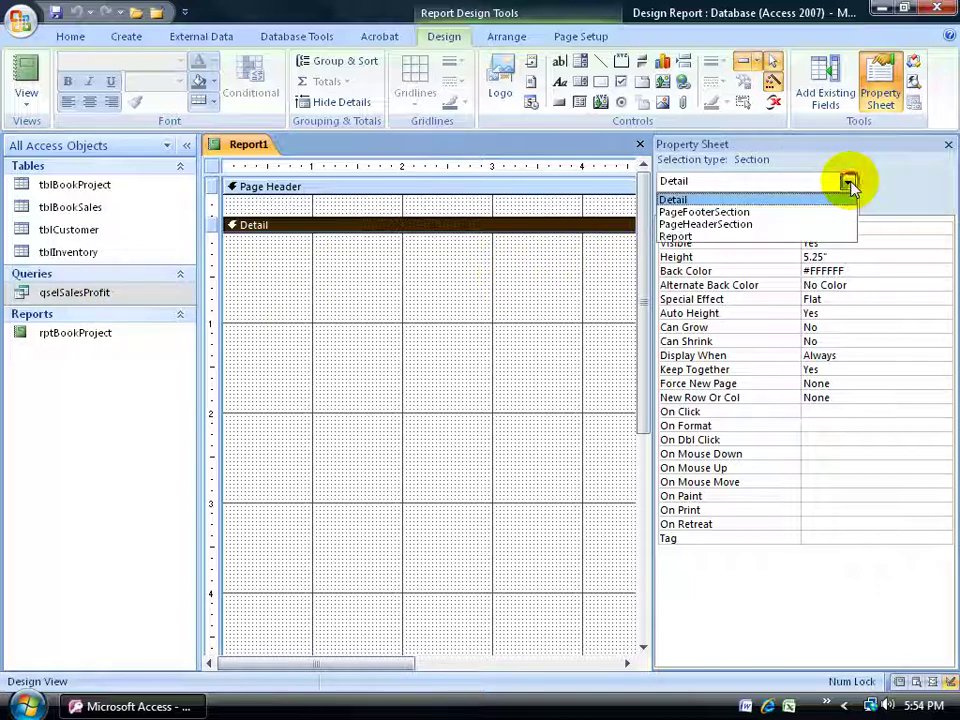
{"action": "left_click", "coordinate": [806, 237]}
{"action": "left_click", "coordinate": [604, 223]}
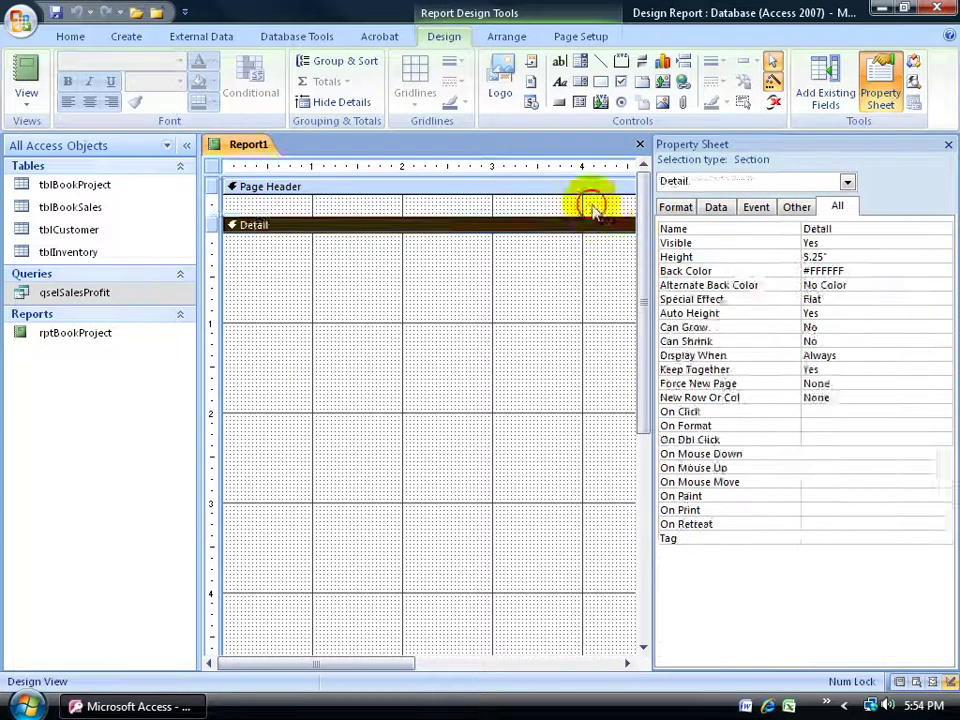
{"action": "left_click", "coordinate": [579, 187]}
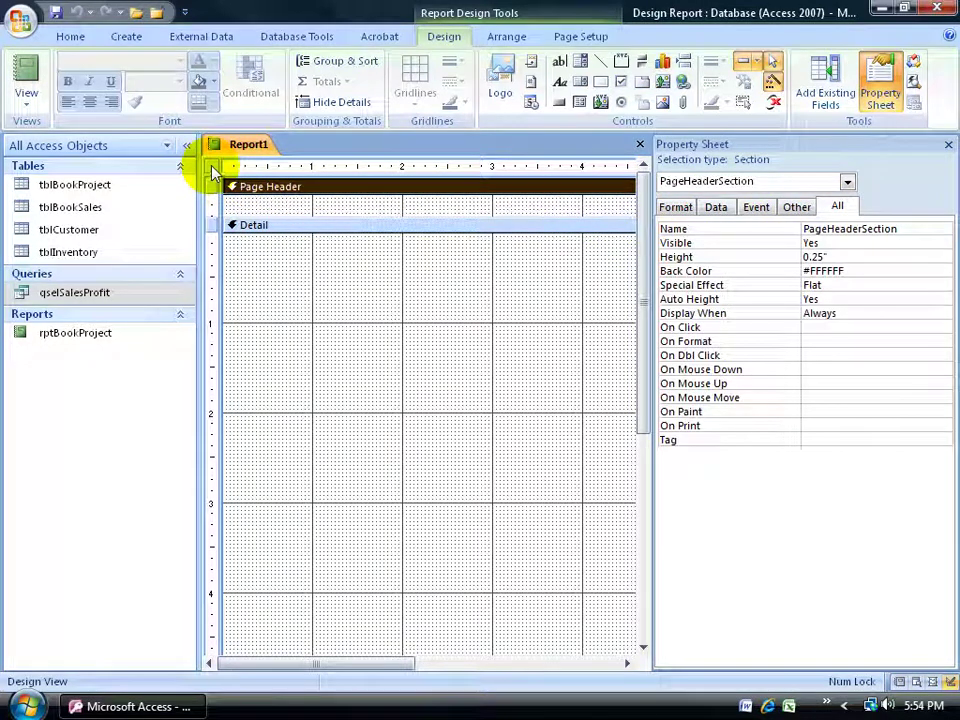
Step: Select the whole report and set its Record Source to qselSalesProfit
{"action": "left_click", "coordinate": [212, 170]}
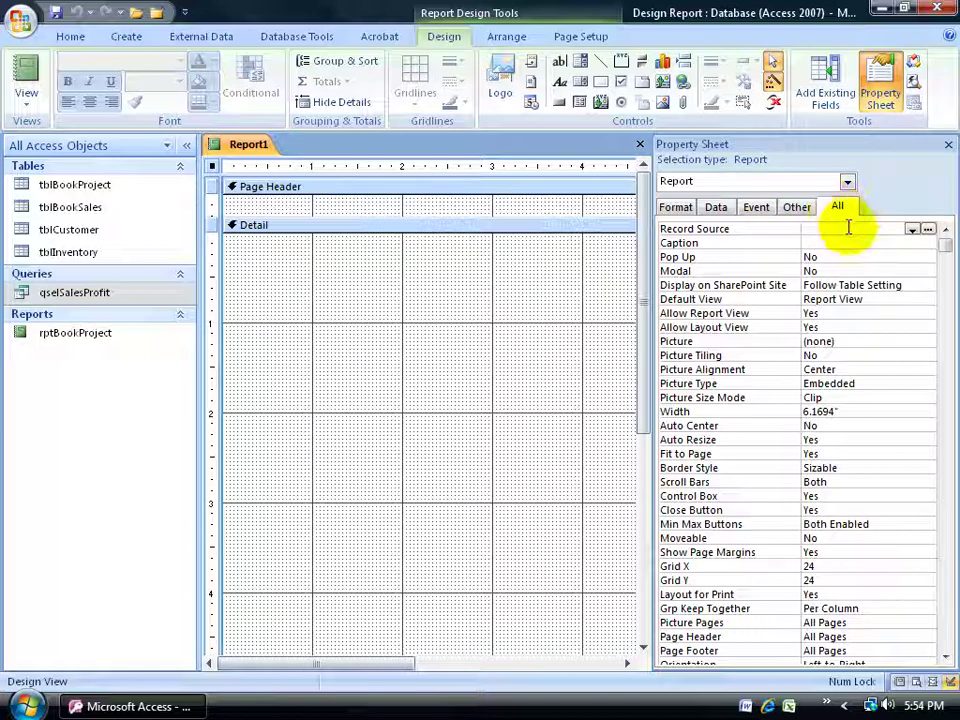
{"action": "left_click", "coordinate": [913, 231]}
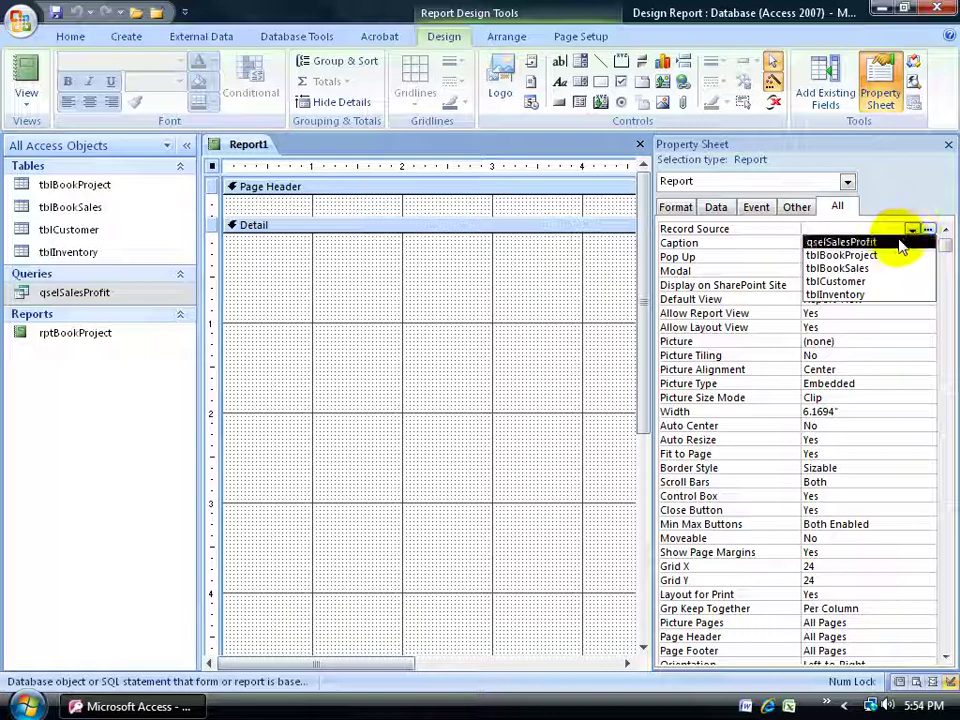
{"action": "left_click", "coordinate": [895, 242]}
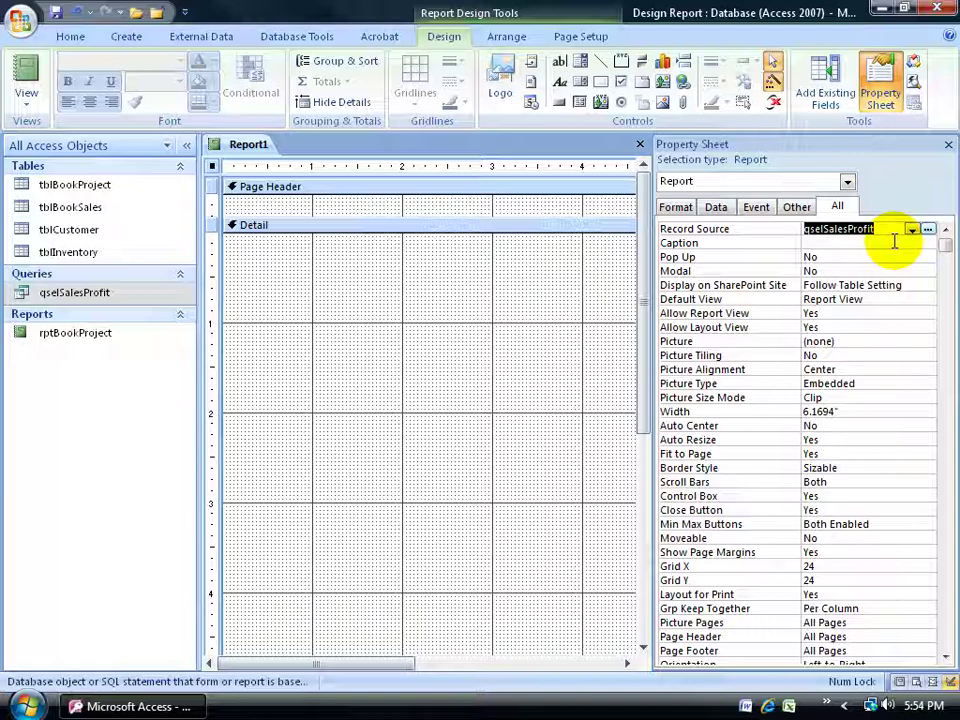
{"action": "key", "text": "Return"}
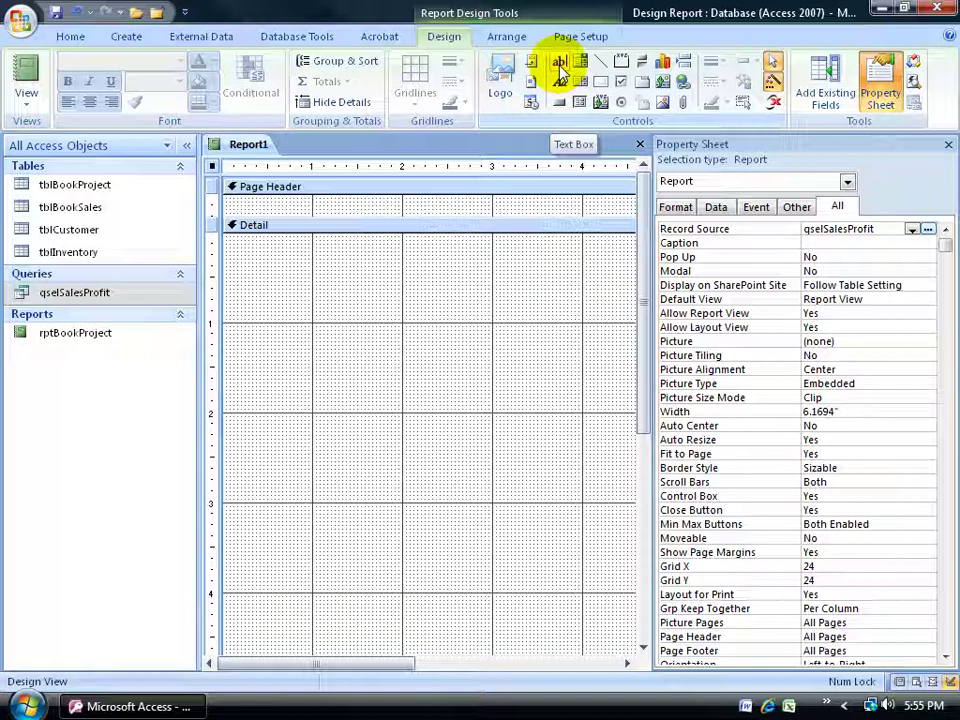
Step: Check the fields in the qselSalesProfit datasheet, close it, and return to the report's design tools
{"action": "double_click", "coordinate": [75, 294]}
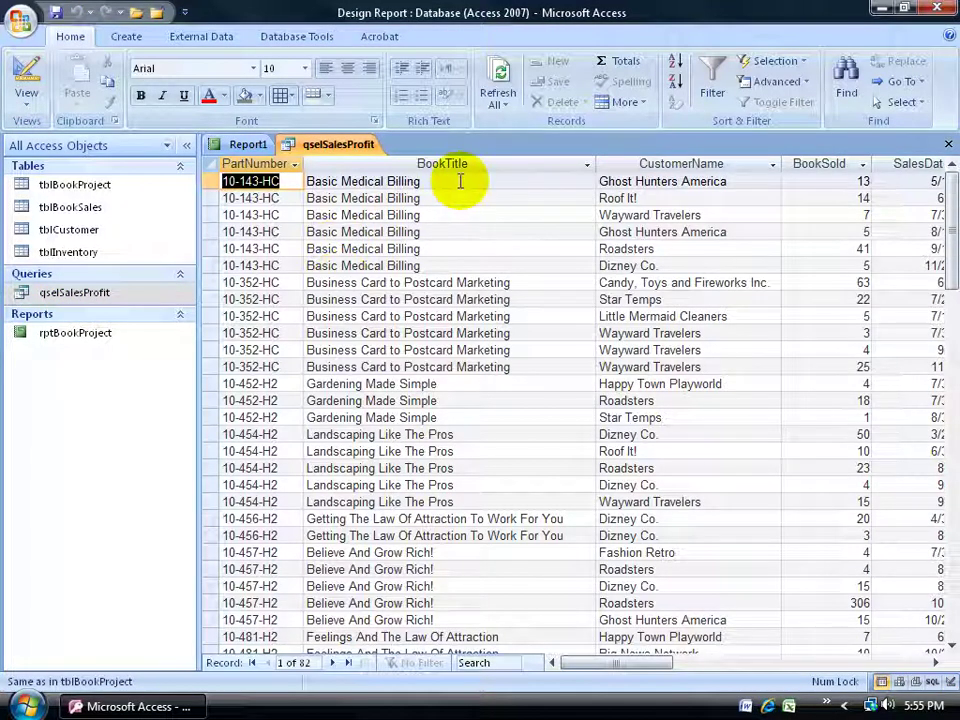
{"action": "right_click", "coordinate": [345, 146]}
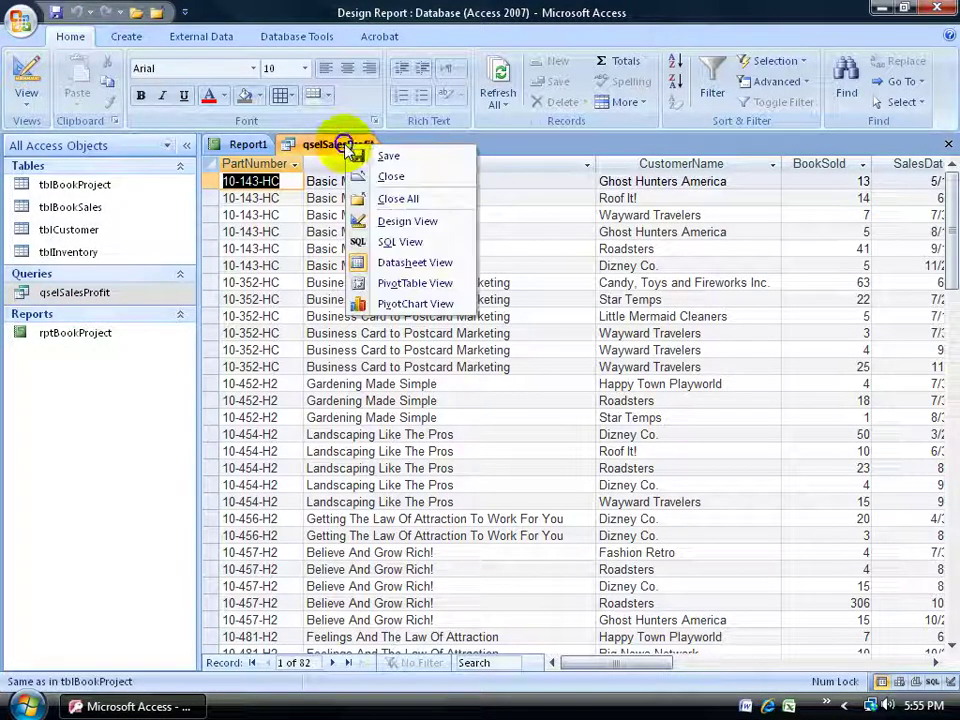
{"action": "left_click", "coordinate": [363, 176]}
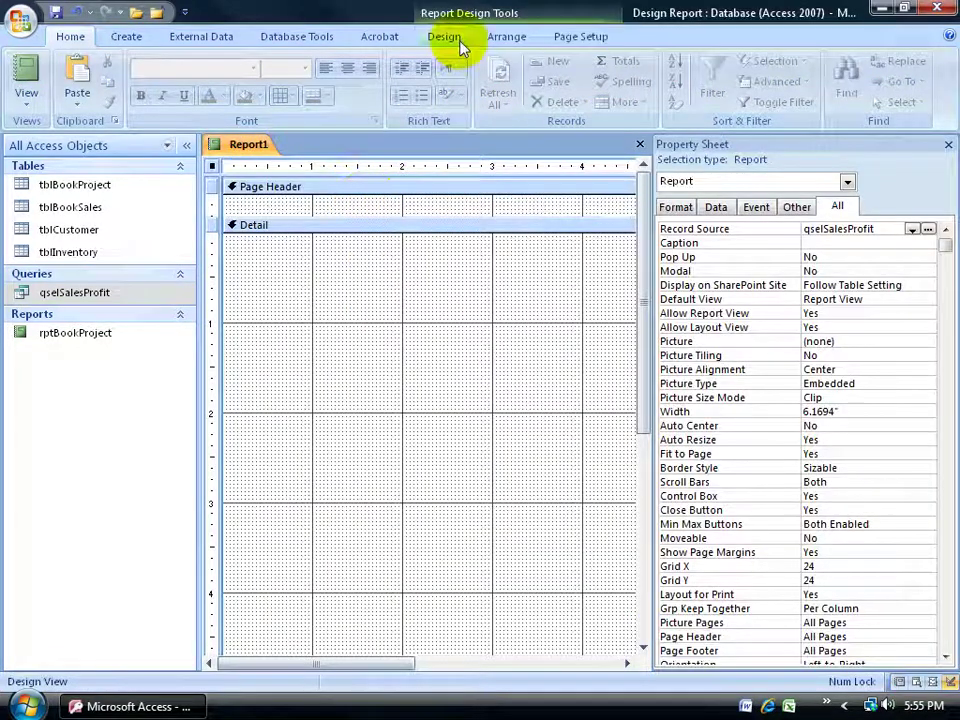
{"action": "left_click", "coordinate": [444, 36]}
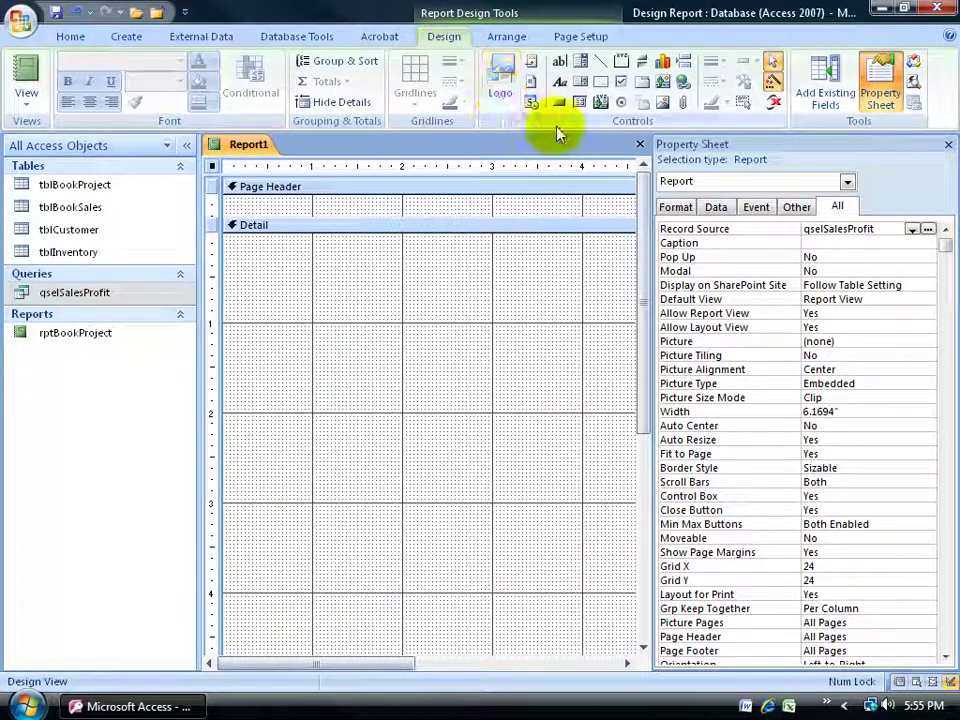
{"action": "left_click", "coordinate": [559, 62]}
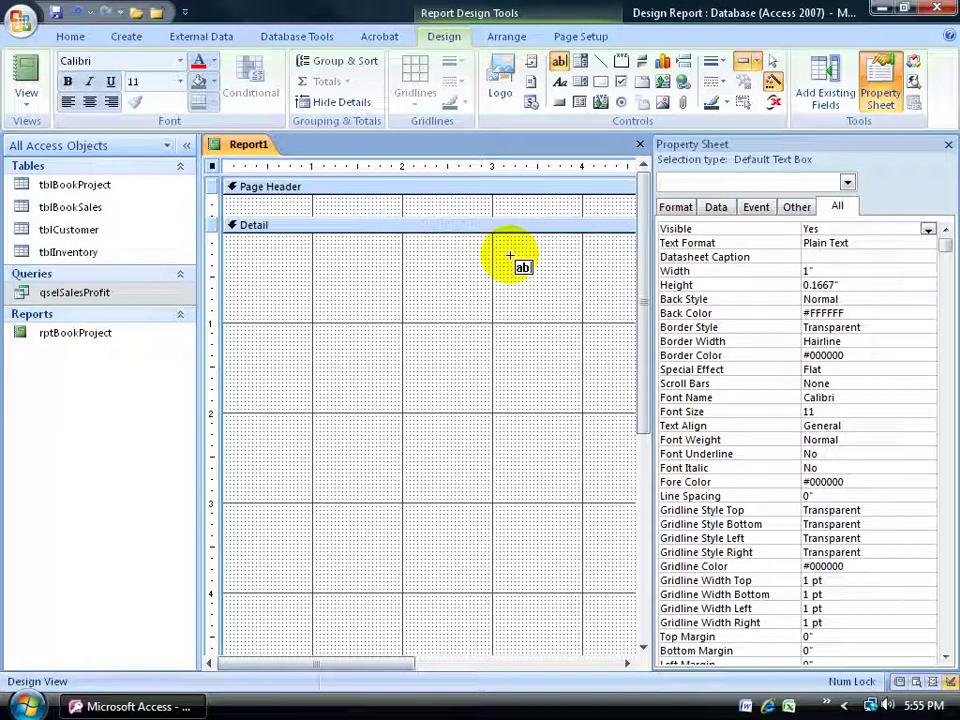
{"action": "left_click", "coordinate": [226, 269]}
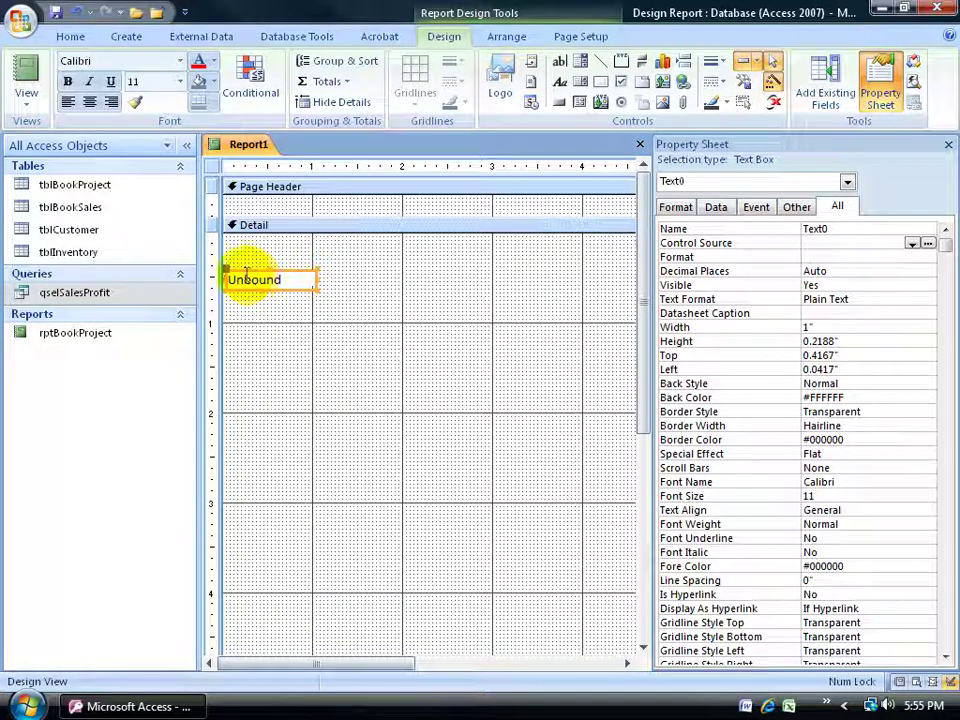
{"action": "left_click", "coordinate": [244, 257]}
{"action": "left_click", "coordinate": [228, 270]}
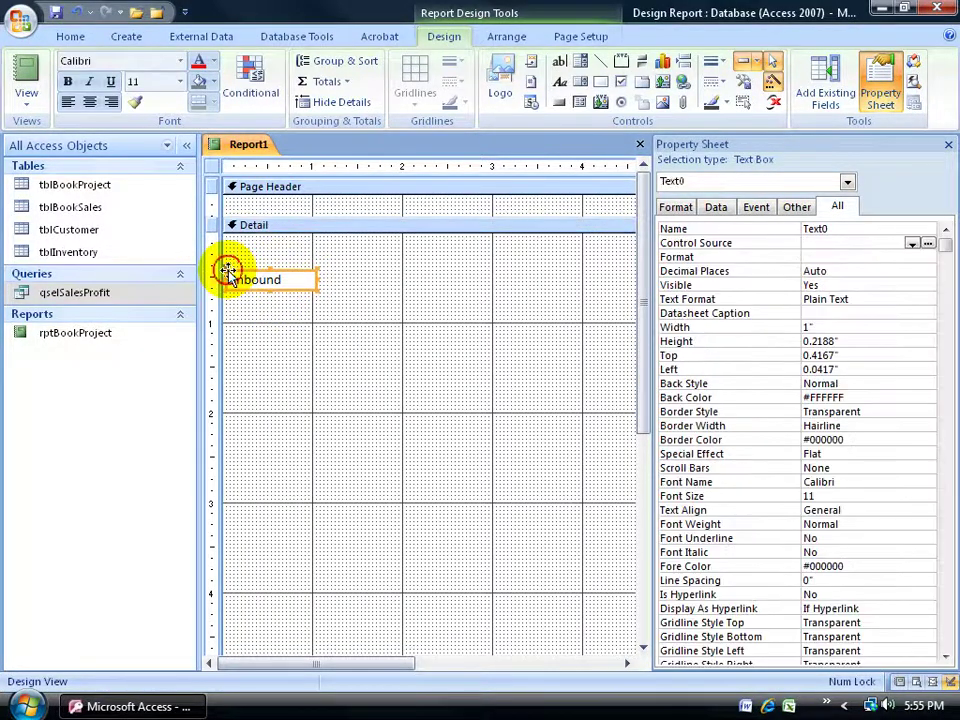
{"action": "left_click", "coordinate": [78, 12]}
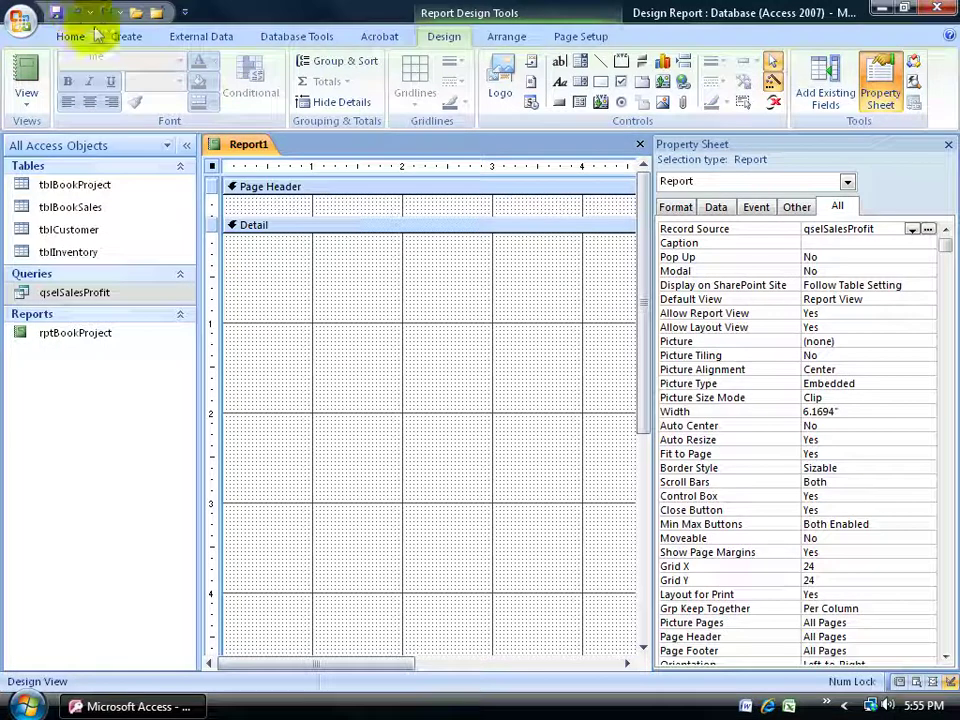
Step: Place a text box in the Detail section, about 0.96" from the left and 0.29" down, and set its label's caption to Book Title
{"action": "left_click", "coordinate": [559, 63]}
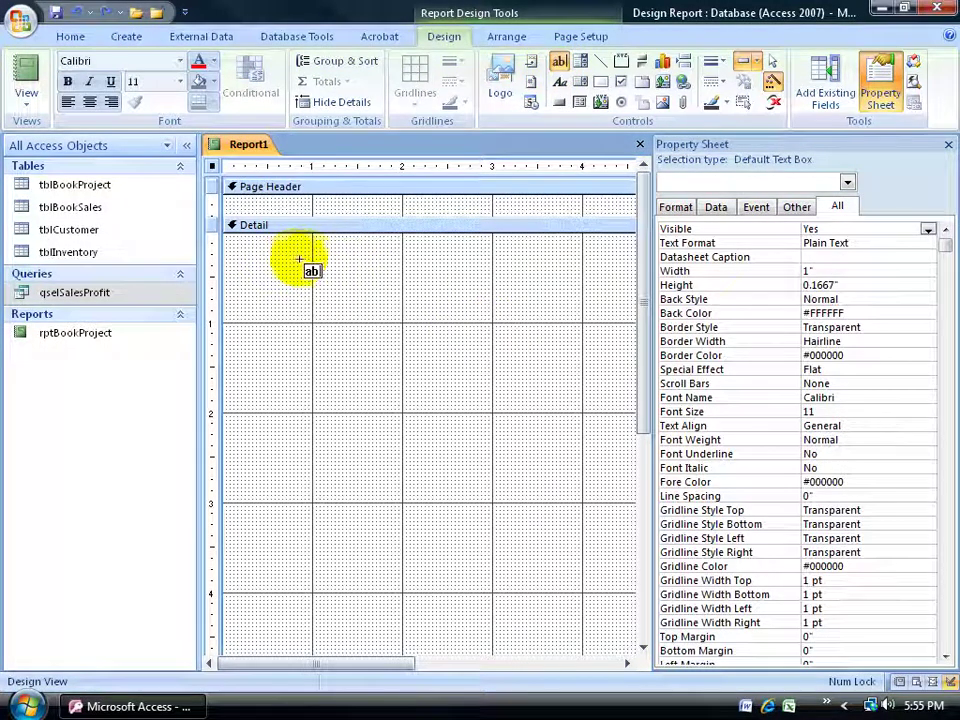
{"action": "left_click", "coordinate": [307, 258]}
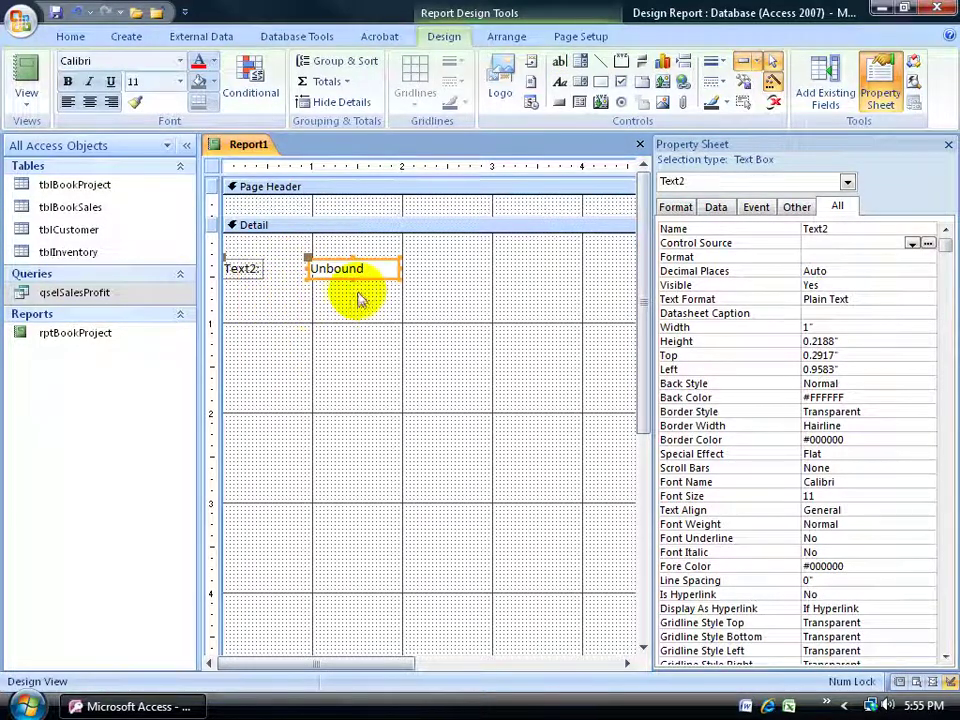
{"action": "left_click", "coordinate": [246, 270]}
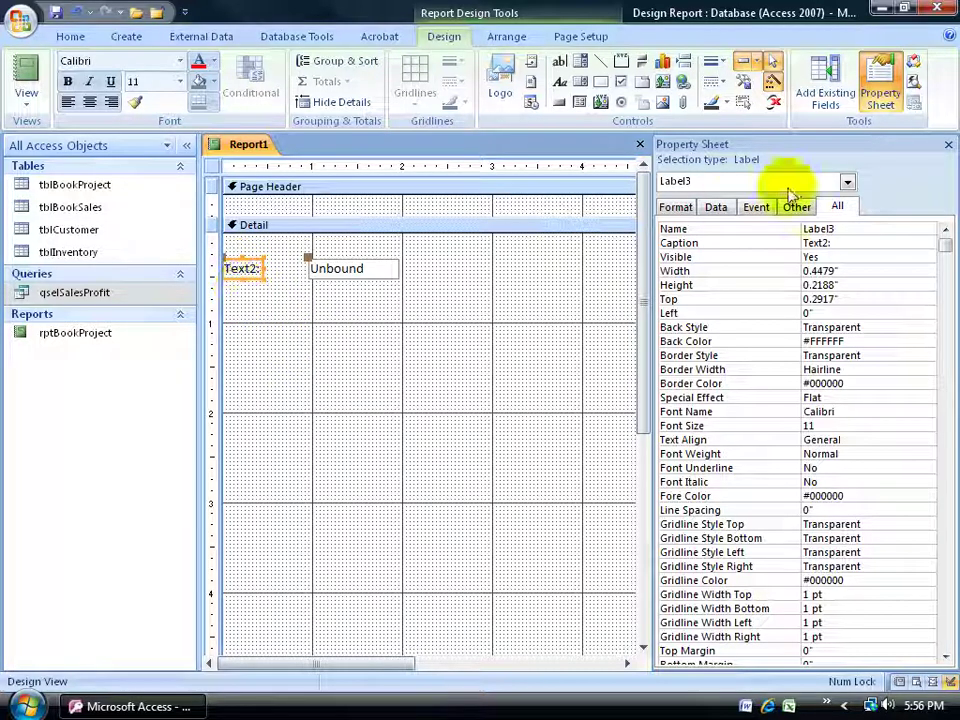
{"action": "left_click", "coordinate": [840, 243]}
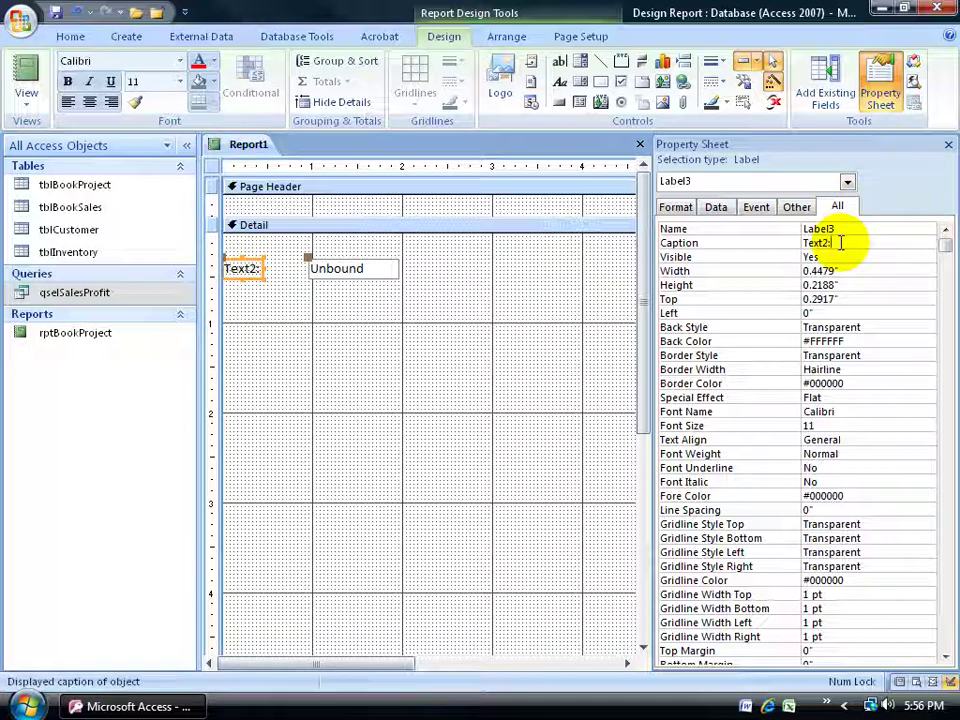
{"action": "left_click_drag", "start_coordinate": [838, 242], "coordinate": [799, 241]}
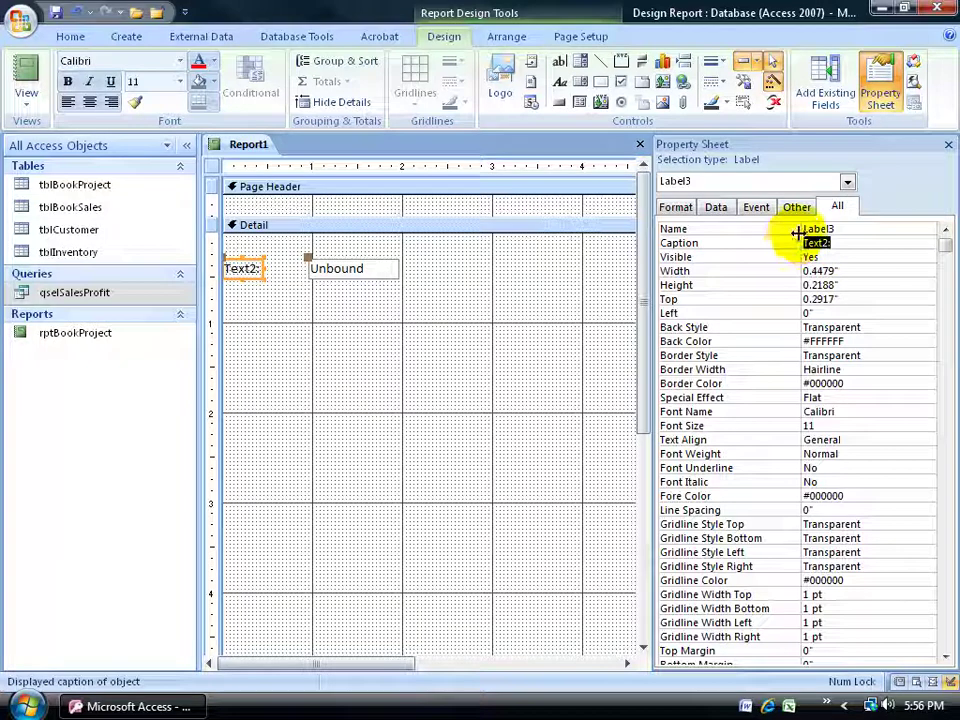
{"action": "type", "text": "Book Tit"}
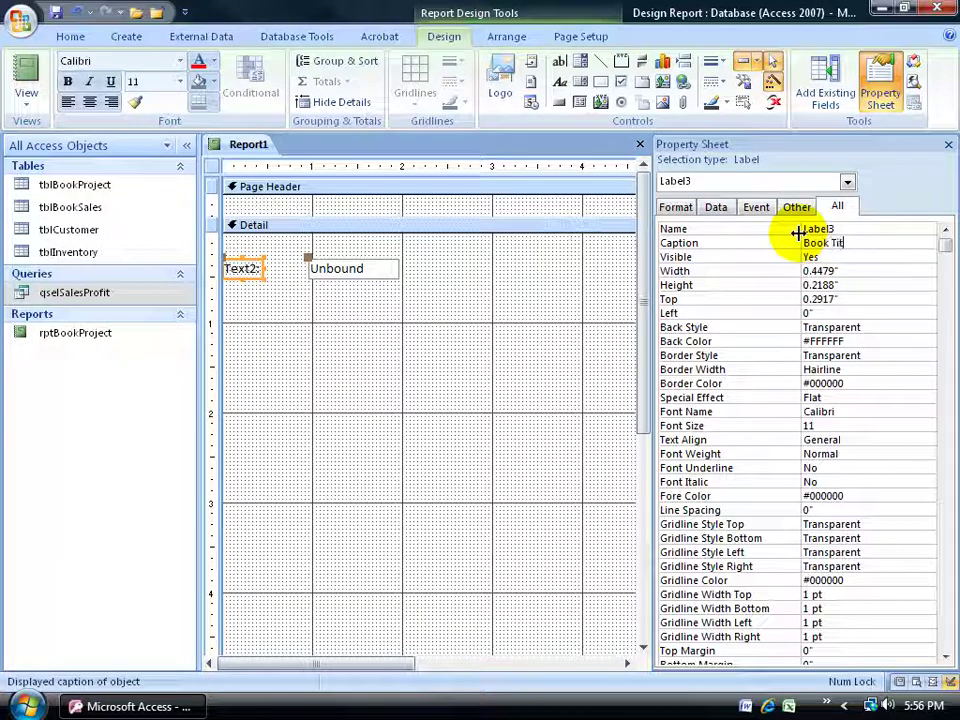
{"action": "type", "text": "le"}
{"action": "key", "text": "Return"}
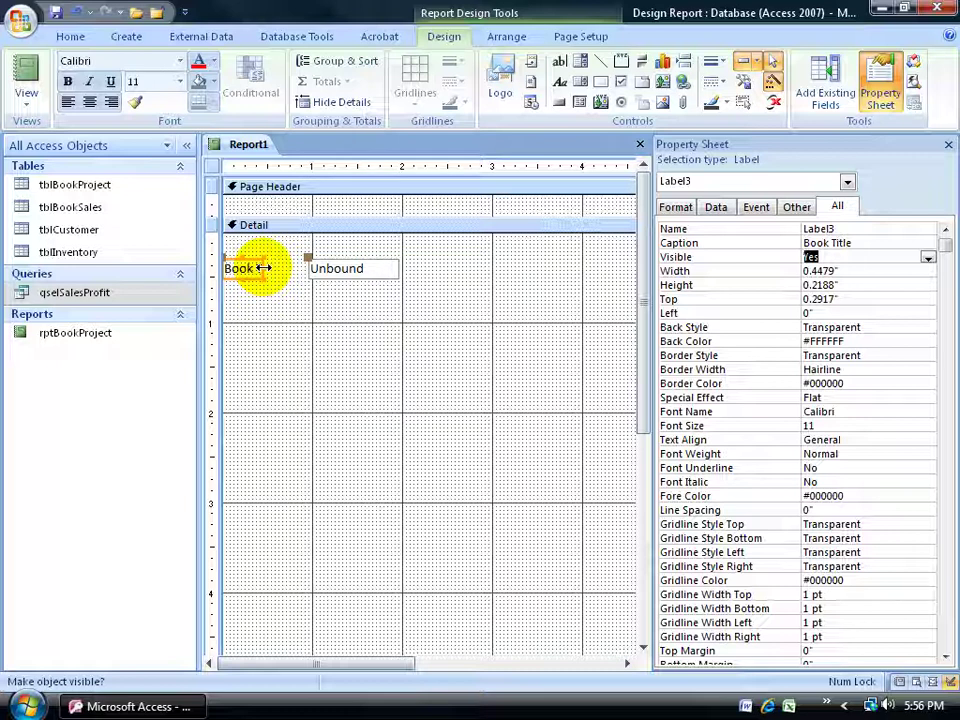
Step: Widen the Book Title label to about 0.70" to fit its full caption, and deselect it
{"action": "left_click_drag", "start_coordinate": [263, 268], "coordinate": [277, 268]}
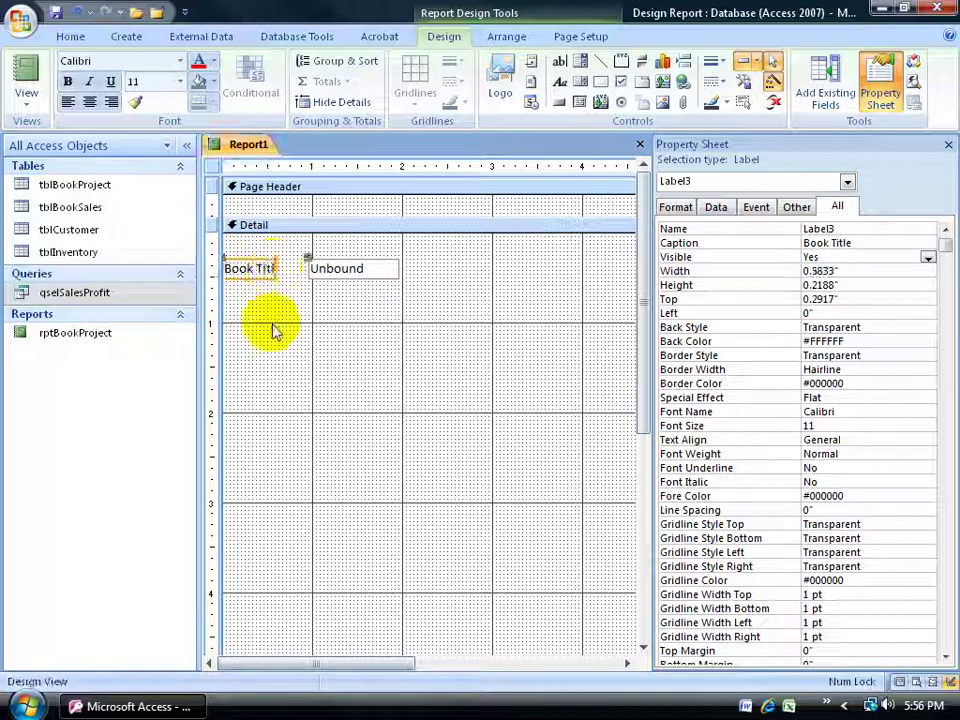
{"action": "double_click", "coordinate": [277, 268]}
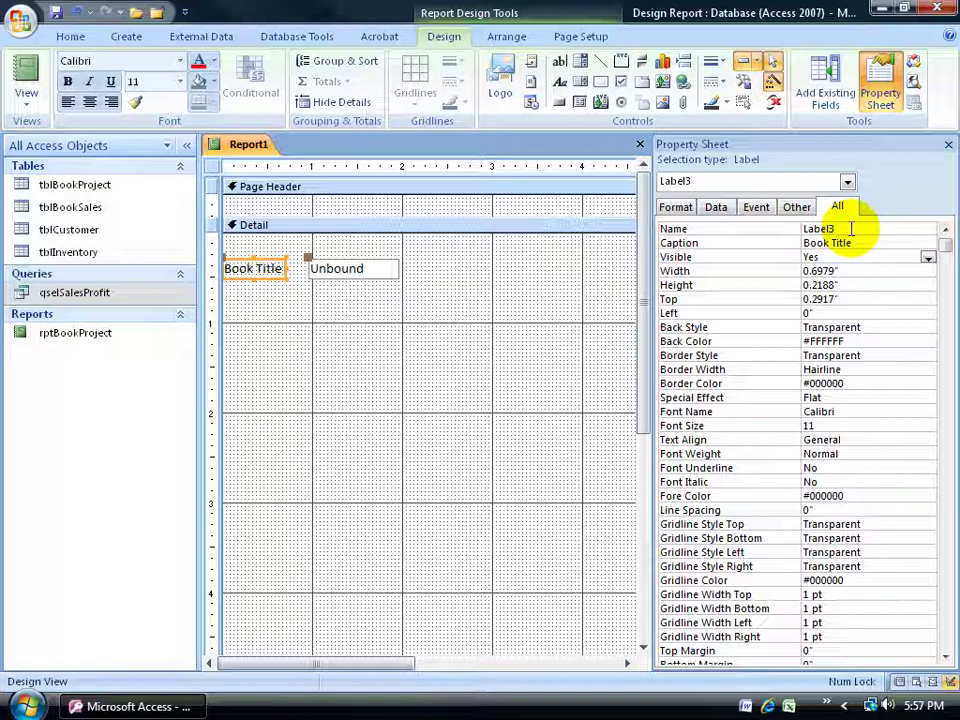
{"action": "left_click", "coordinate": [444, 306]}
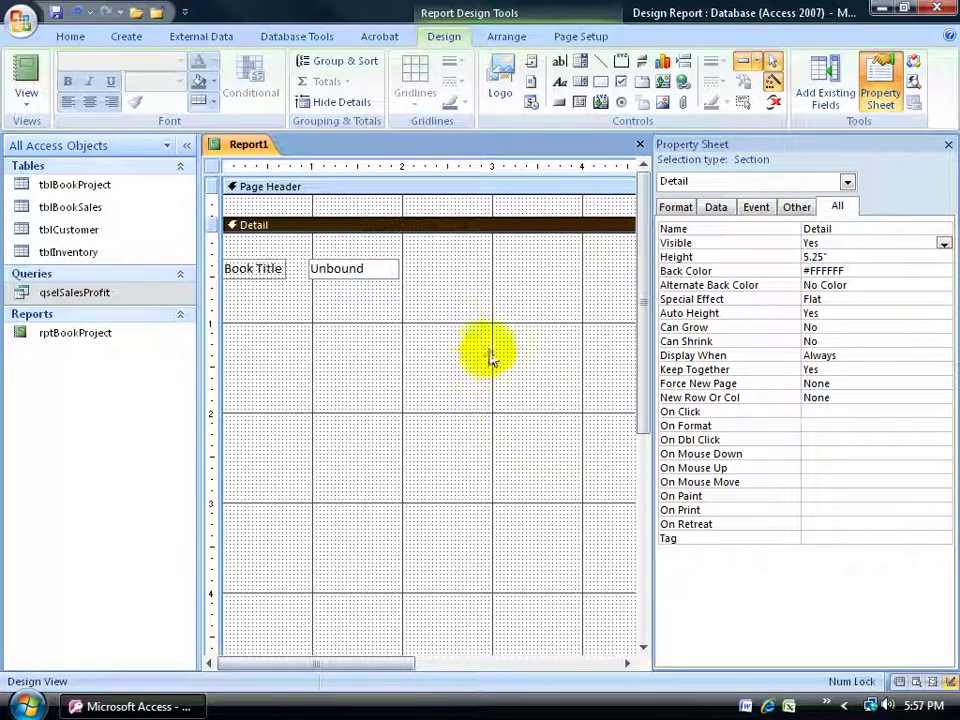
{"action": "left_click", "coordinate": [268, 288]}
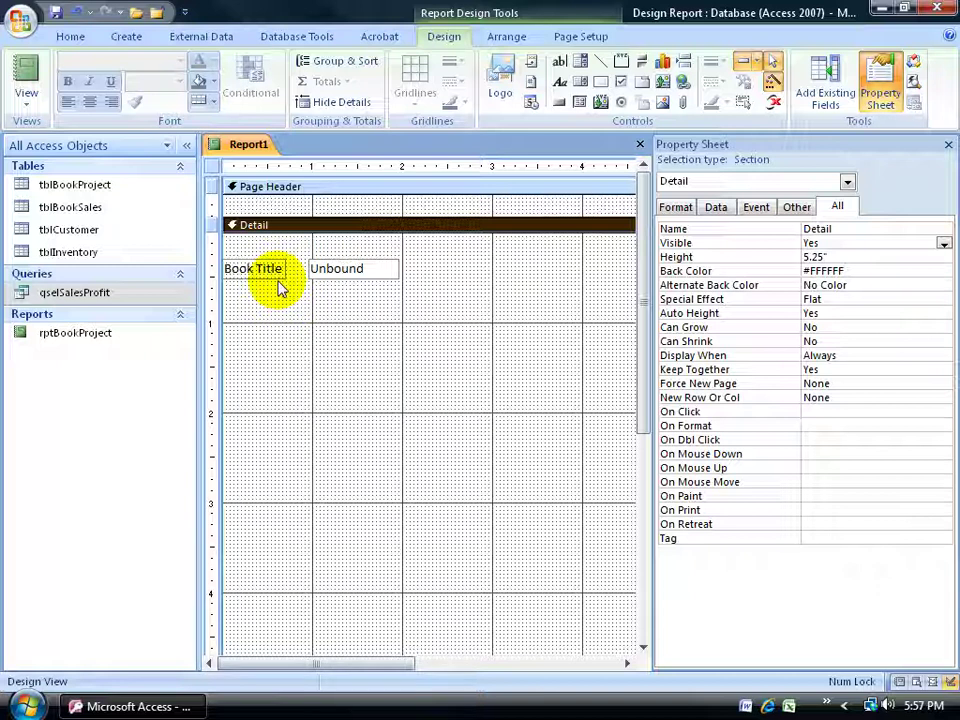
Step: Select the label of the Book Title text box and name it Book Title lbl
{"action": "left_click", "coordinate": [851, 181]}
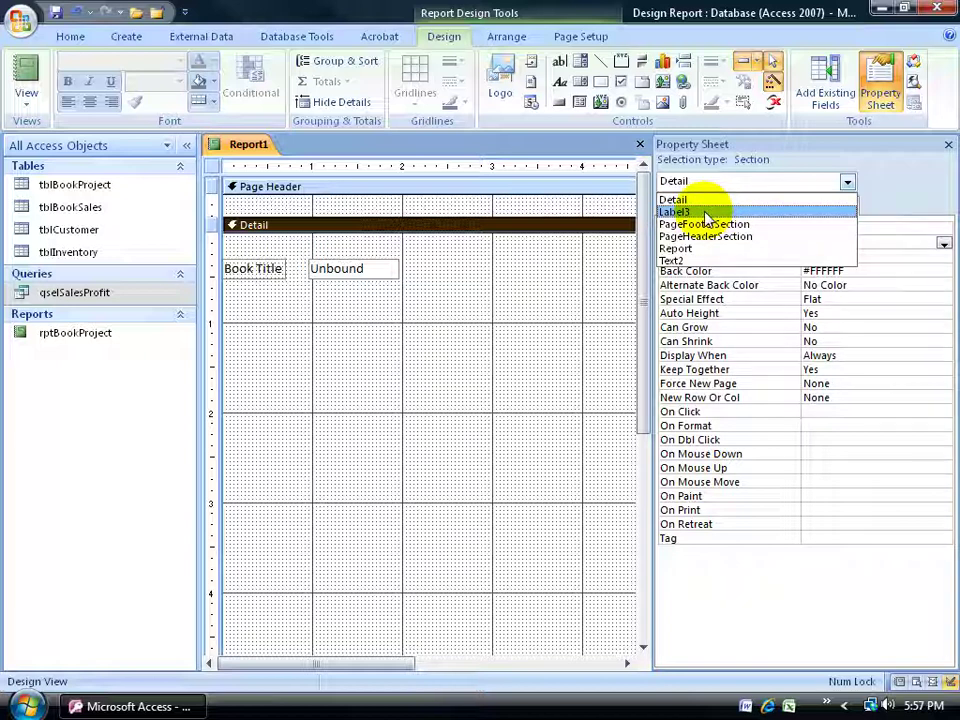
{"action": "left_click", "coordinate": [706, 213]}
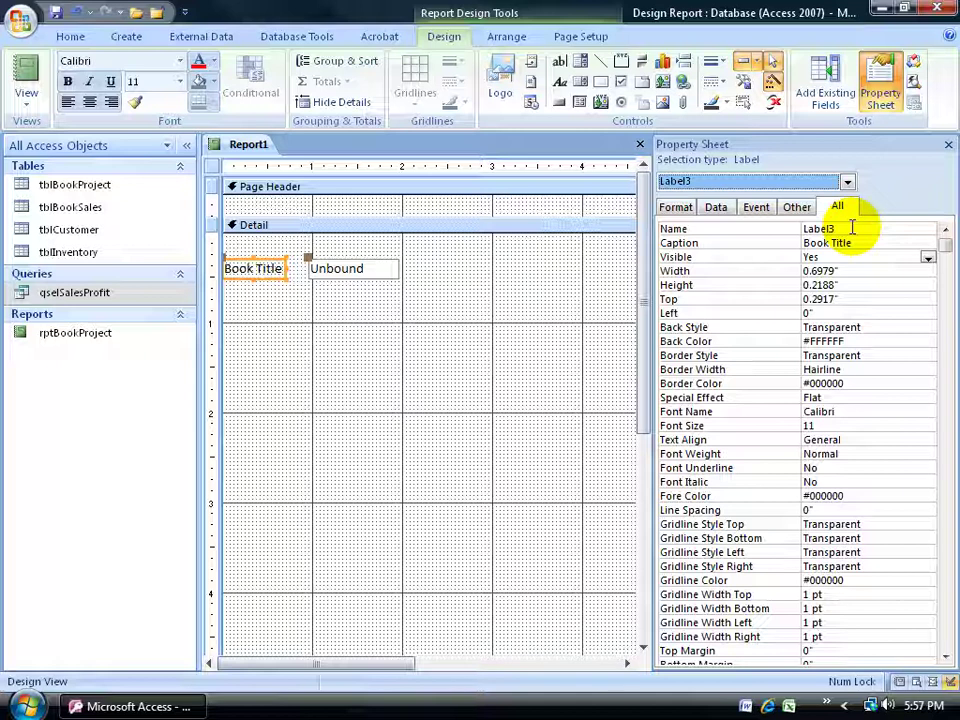
{"action": "double_click", "coordinate": [815, 228]}
{"action": "type", "text": "Book Title"}
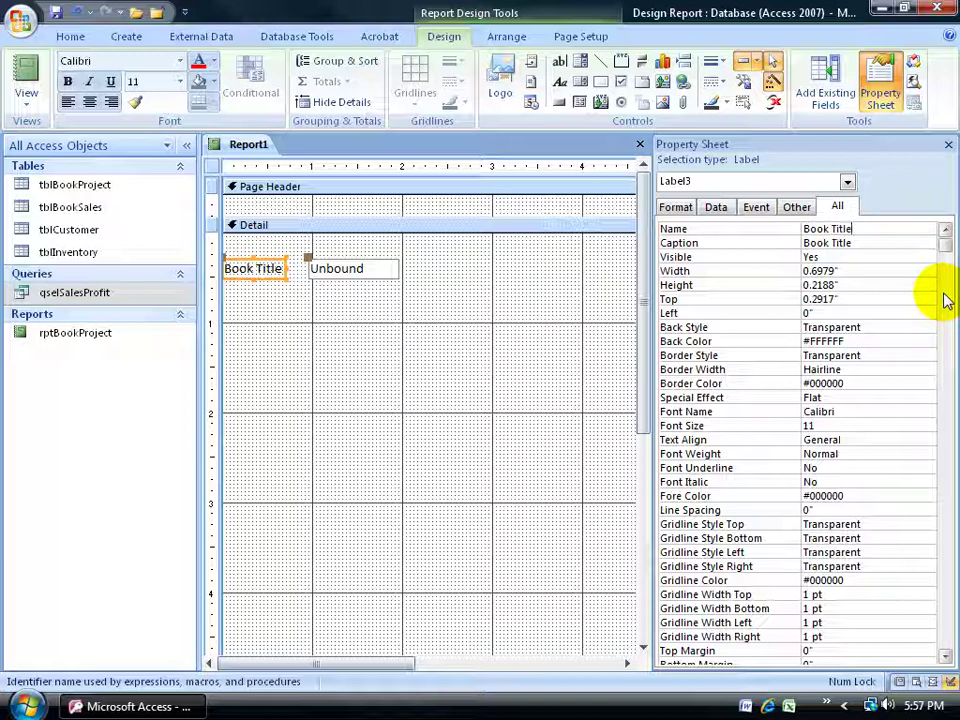
{"action": "type", "text": " lbl"}
{"action": "key", "text": "Tab"}
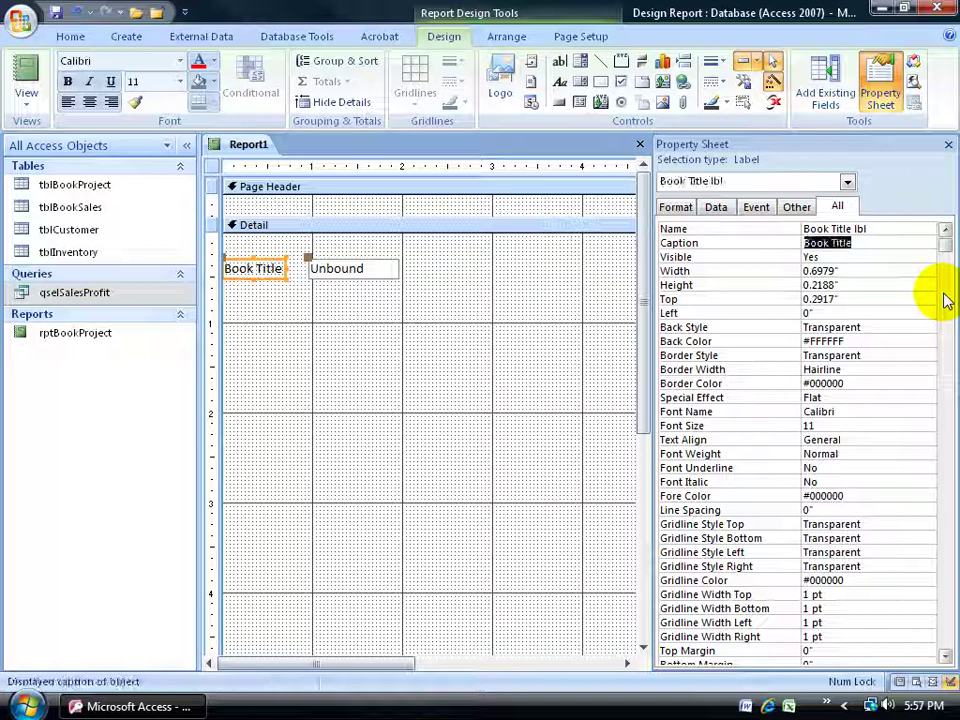
Step: Name the unbound text box beside the Book Title label Book Title txt, and deselect it
{"action": "left_click", "coordinate": [394, 268]}
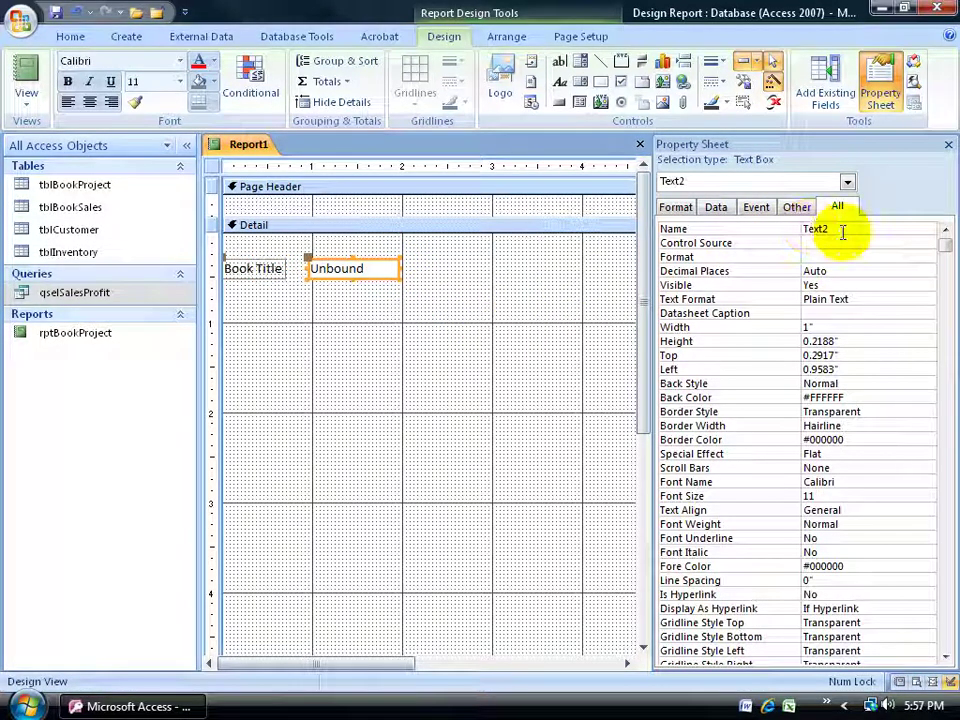
{"action": "left_click_drag", "start_coordinate": [846, 229], "coordinate": [802, 229]}
{"action": "type", "text": "Book Title txt"}
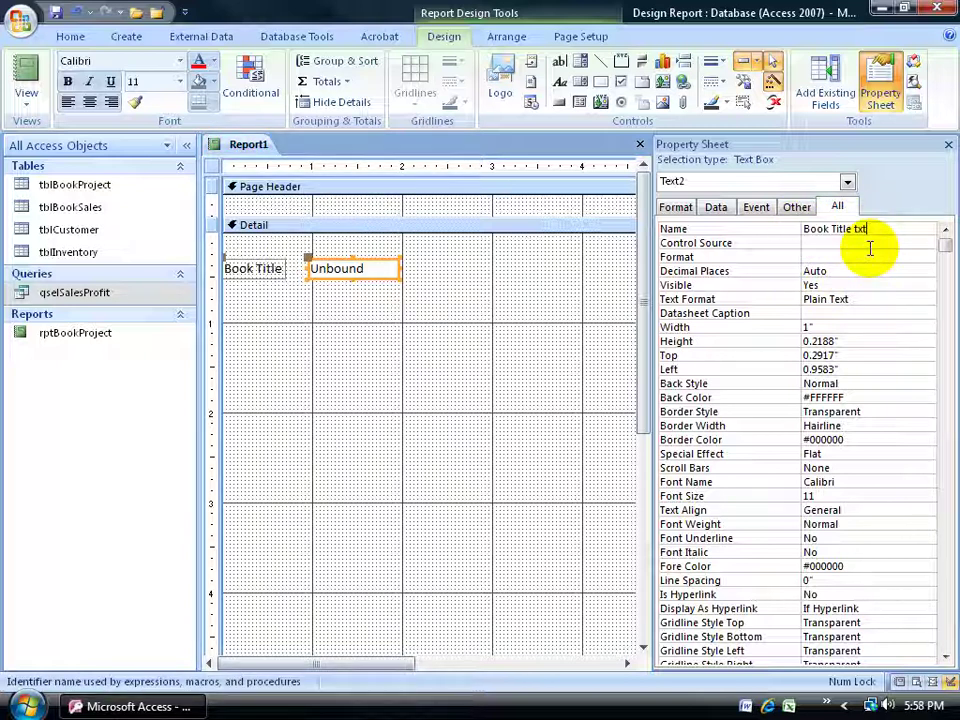
{"action": "key", "text": "Return"}
{"action": "left_click", "coordinate": [504, 336]}
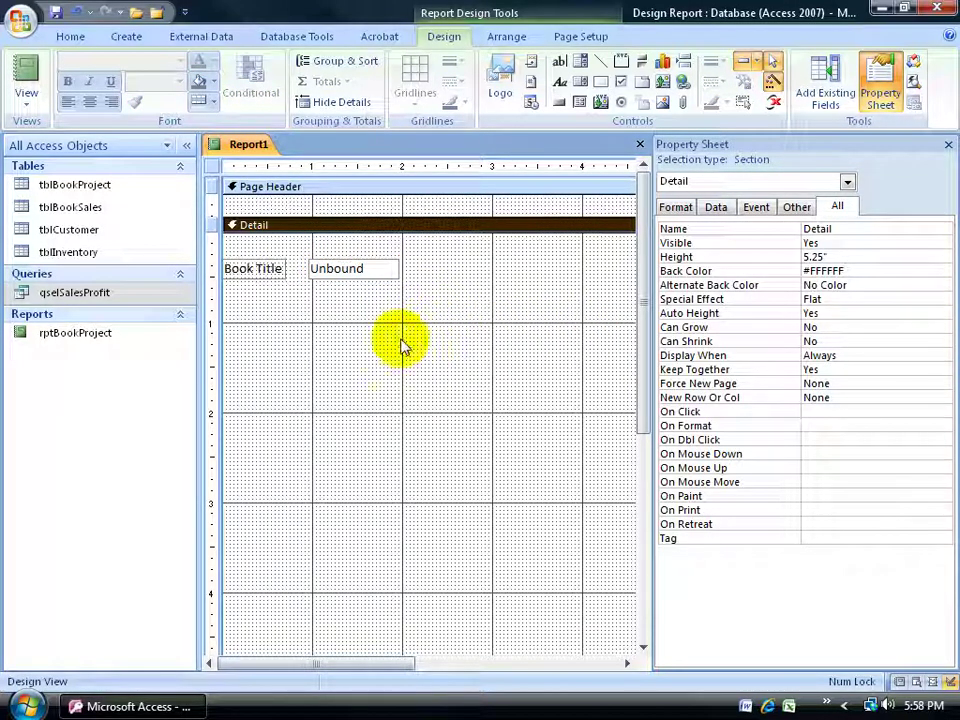
{"action": "left_click", "coordinate": [343, 285]}
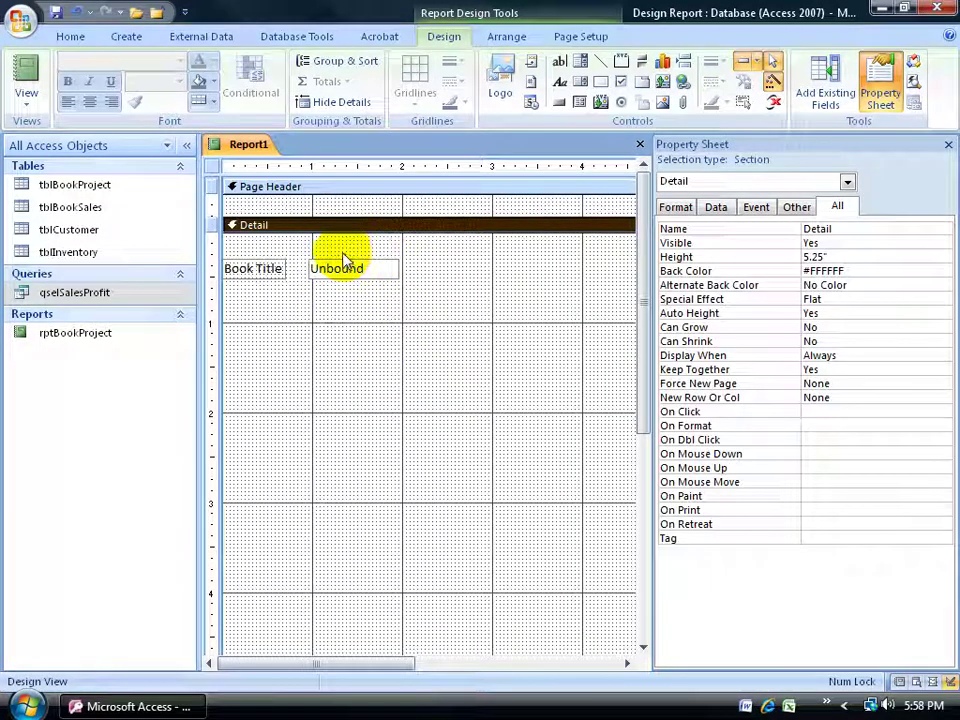
Step: Select the Book Title txt text box and set its Control Source to the BookTitle field
{"action": "left_click", "coordinate": [847, 181]}
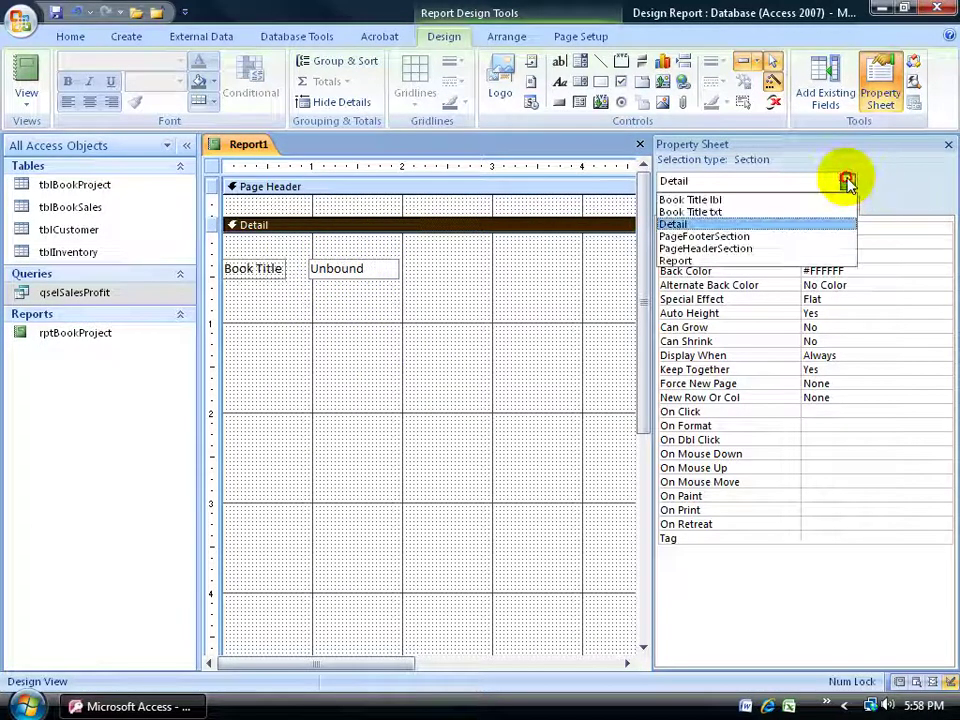
{"action": "left_click", "coordinate": [755, 214]}
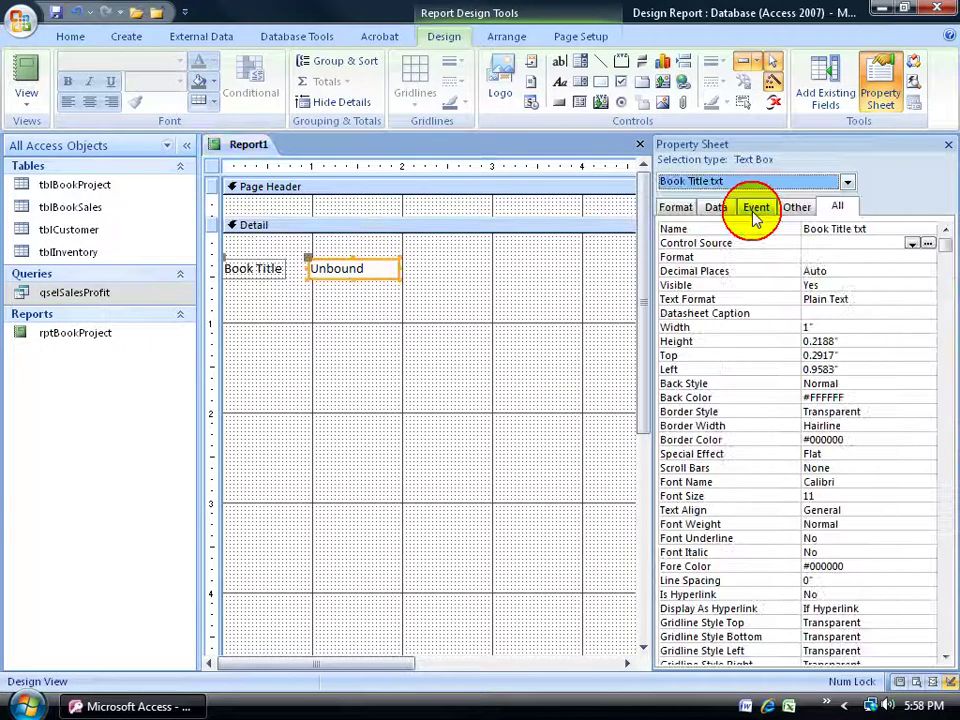
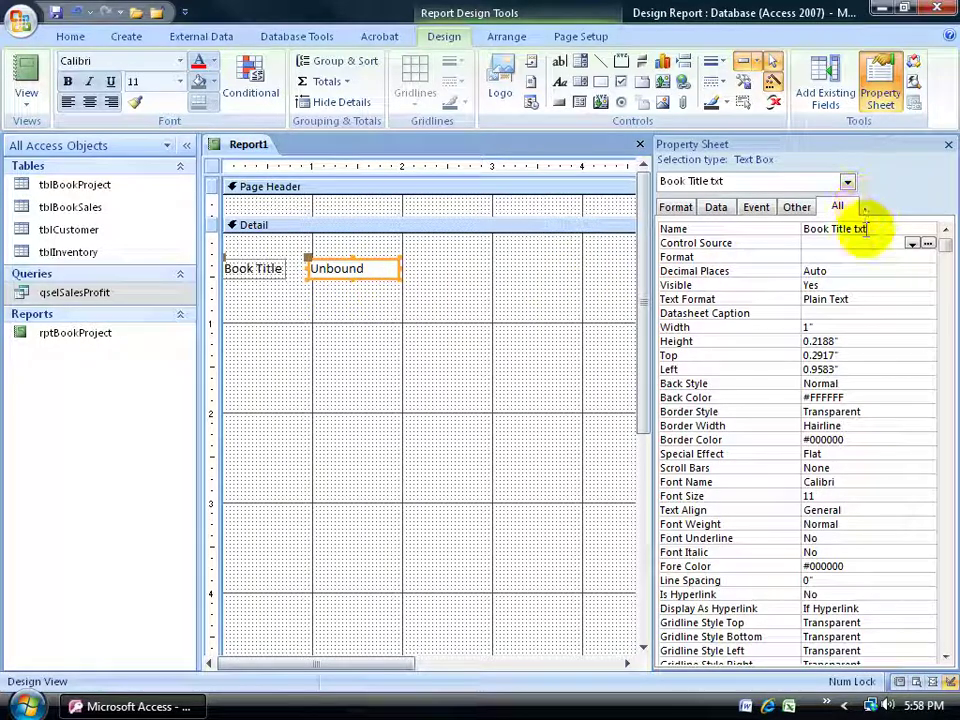
{"action": "left_click", "coordinate": [912, 245]}
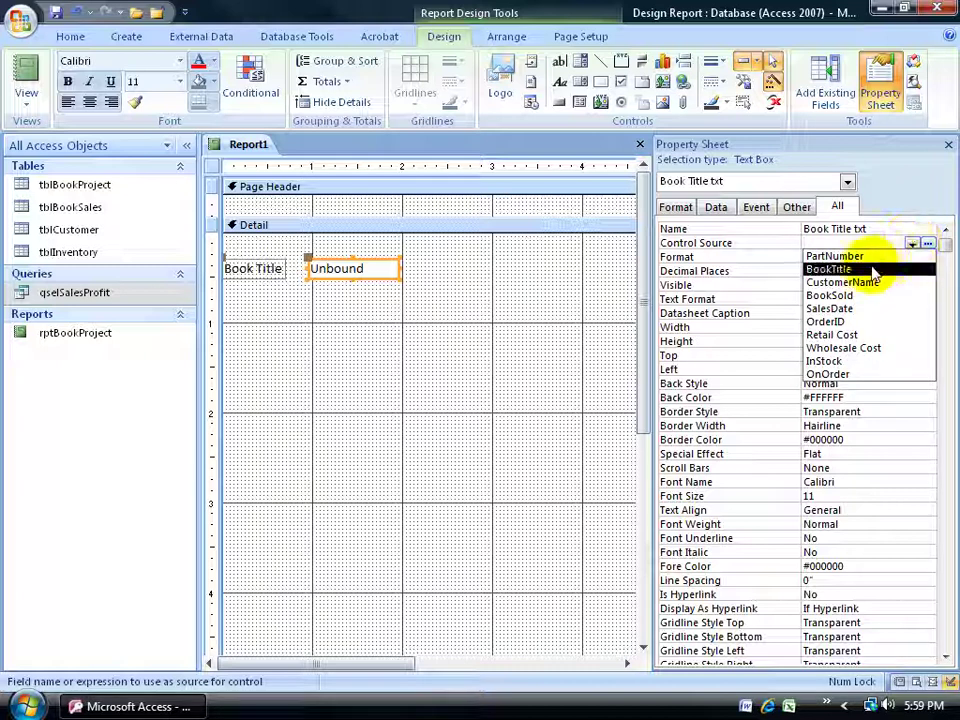
{"action": "left_click", "coordinate": [872, 268]}
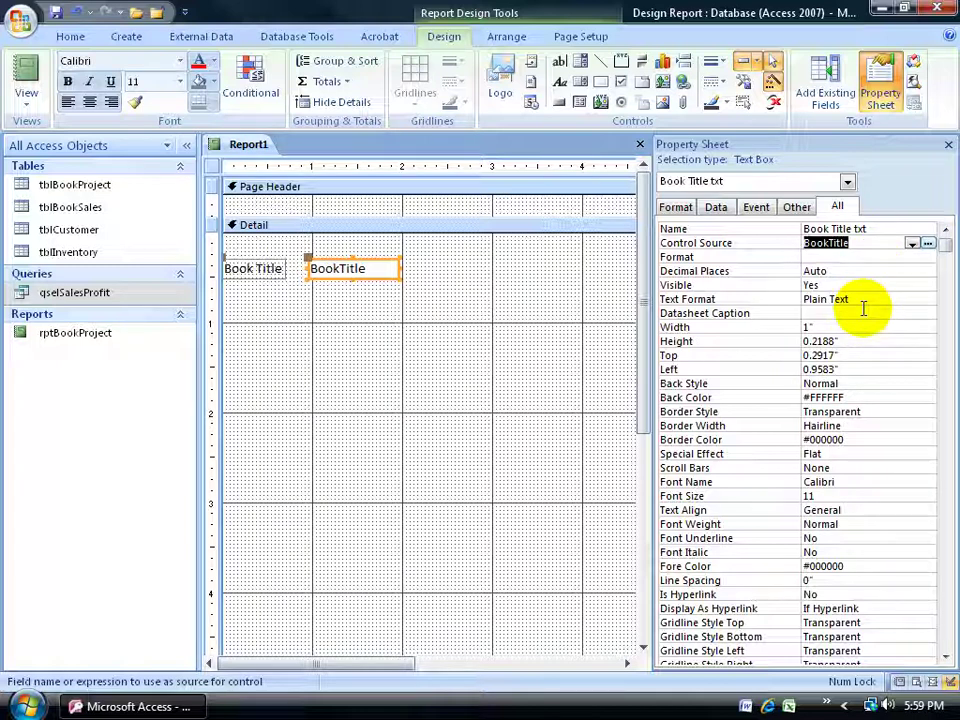
Step: Check the Book Title records in Report View, and return the report to Design View
{"action": "left_click", "coordinate": [26, 78]}
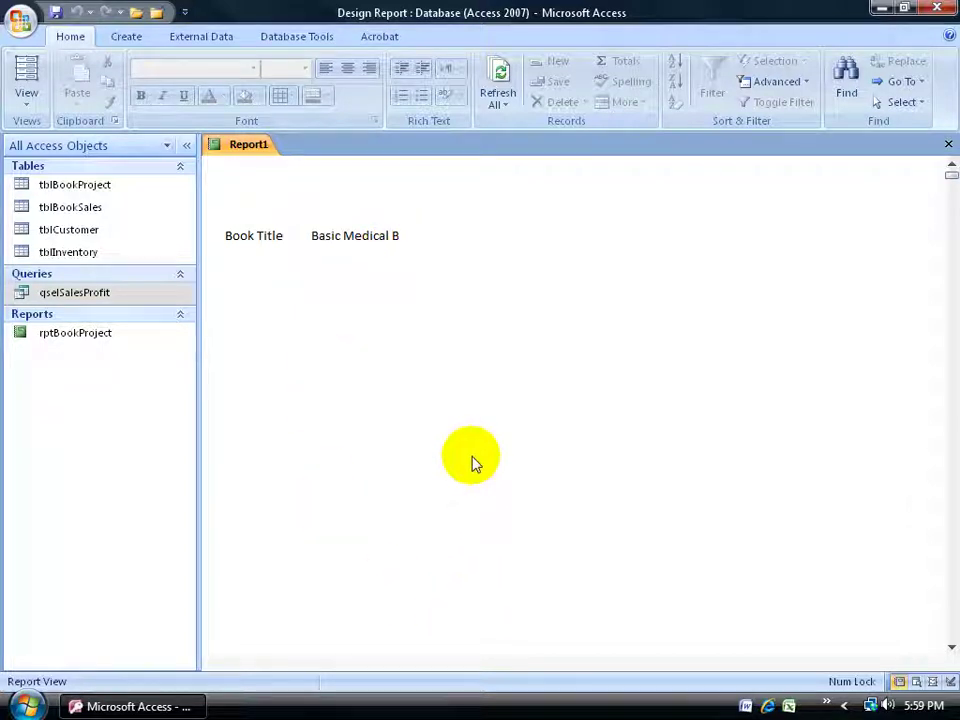
{"action": "left_click", "coordinate": [952, 646]}
{"action": "left_click", "coordinate": [952, 646]}
{"action": "left_click", "coordinate": [952, 646]}
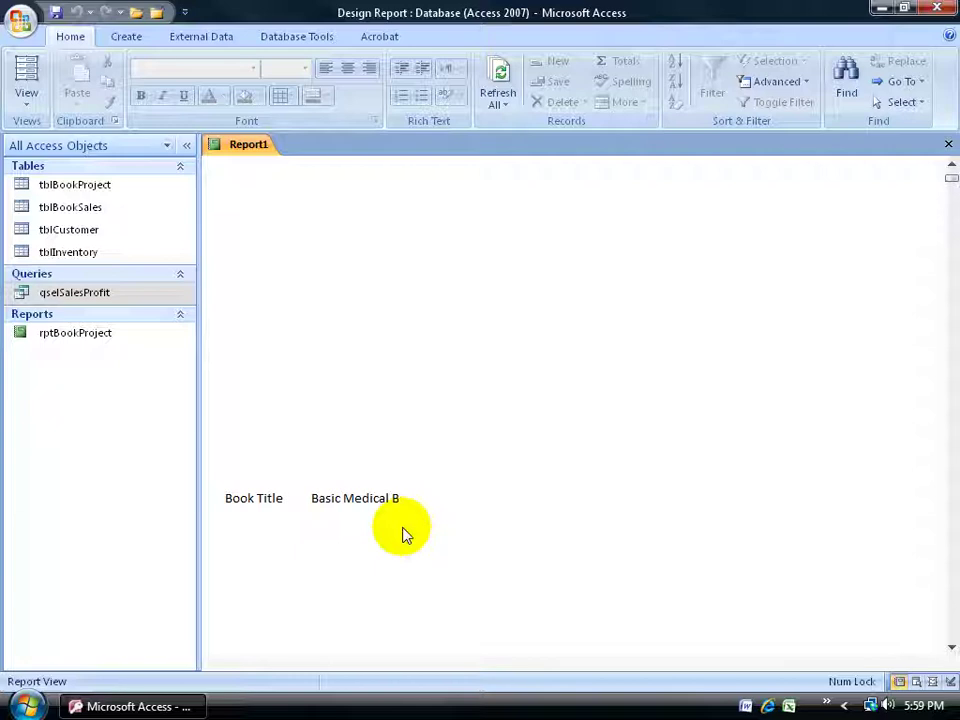
{"action": "right_click", "coordinate": [238, 147]}
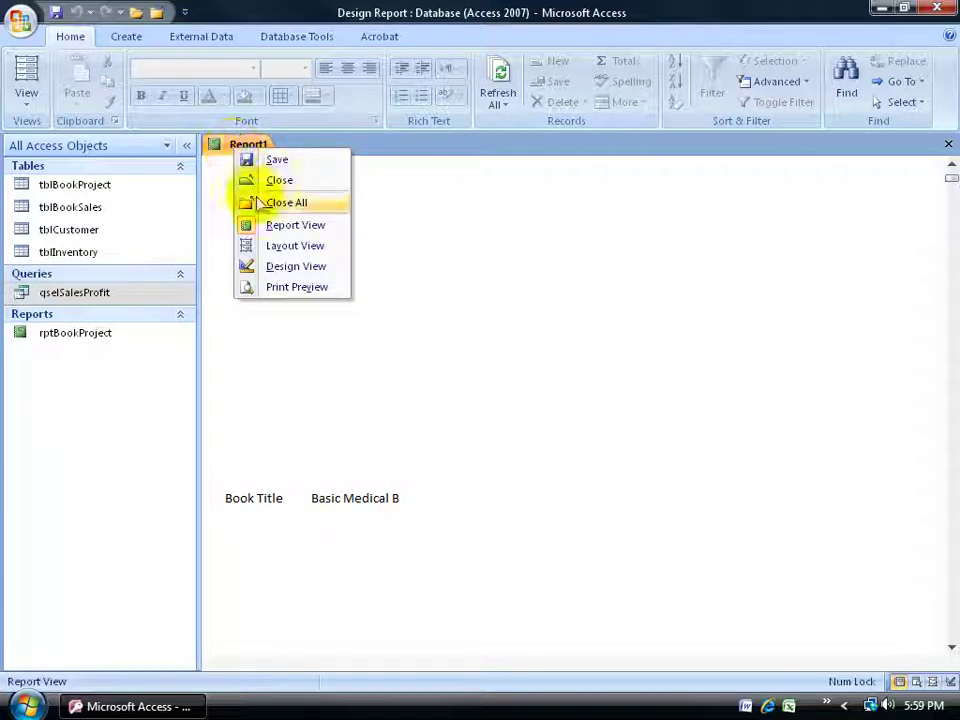
{"action": "left_click", "coordinate": [255, 265]}
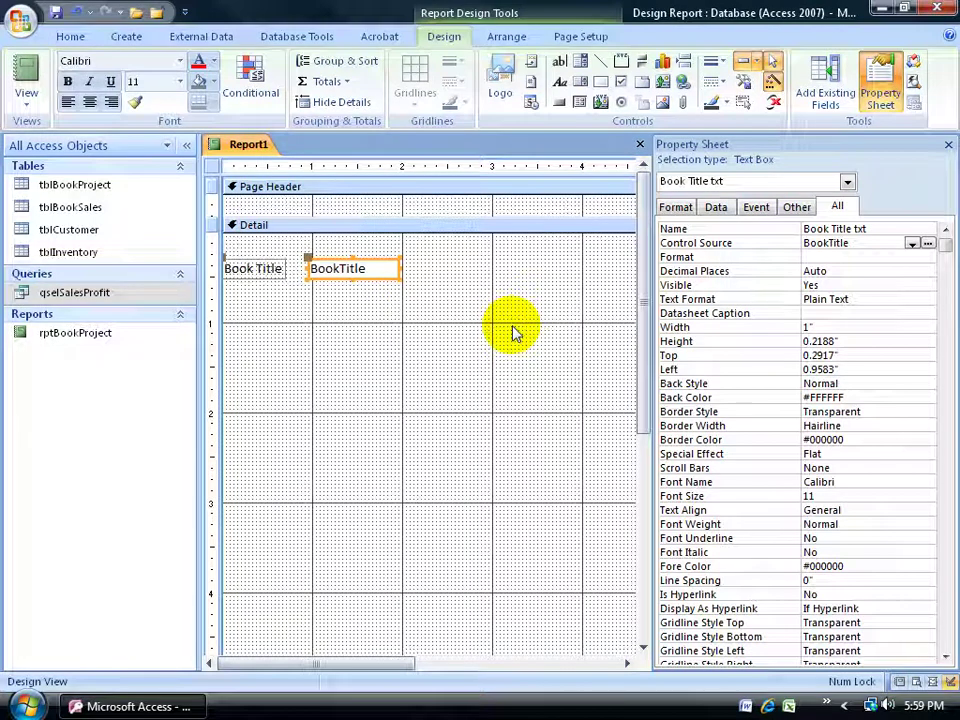
Step: Add the CustomerName and BookSold fields from the current record source to the Detail section, and close the Field List
{"action": "left_click", "coordinate": [820, 92]}
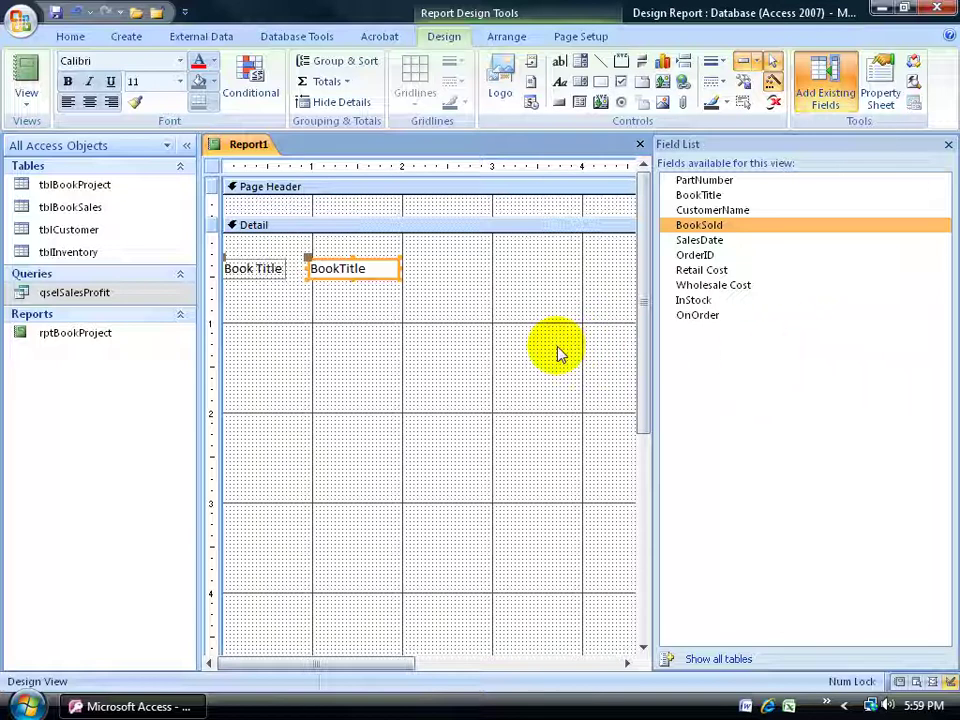
{"action": "left_click", "coordinate": [722, 661]}
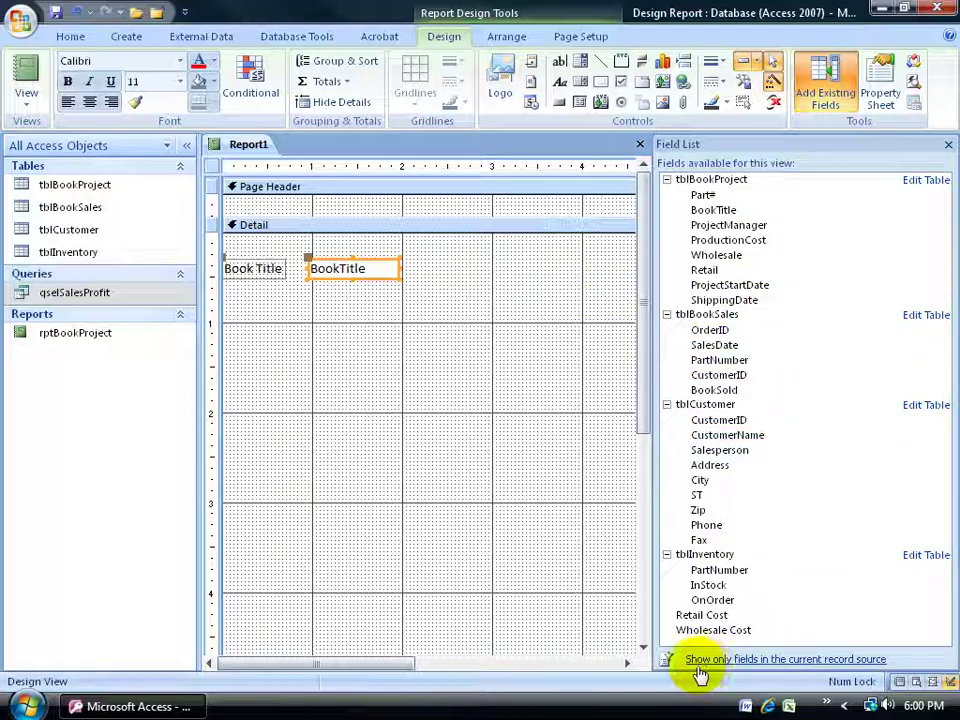
{"action": "left_click", "coordinate": [786, 660]}
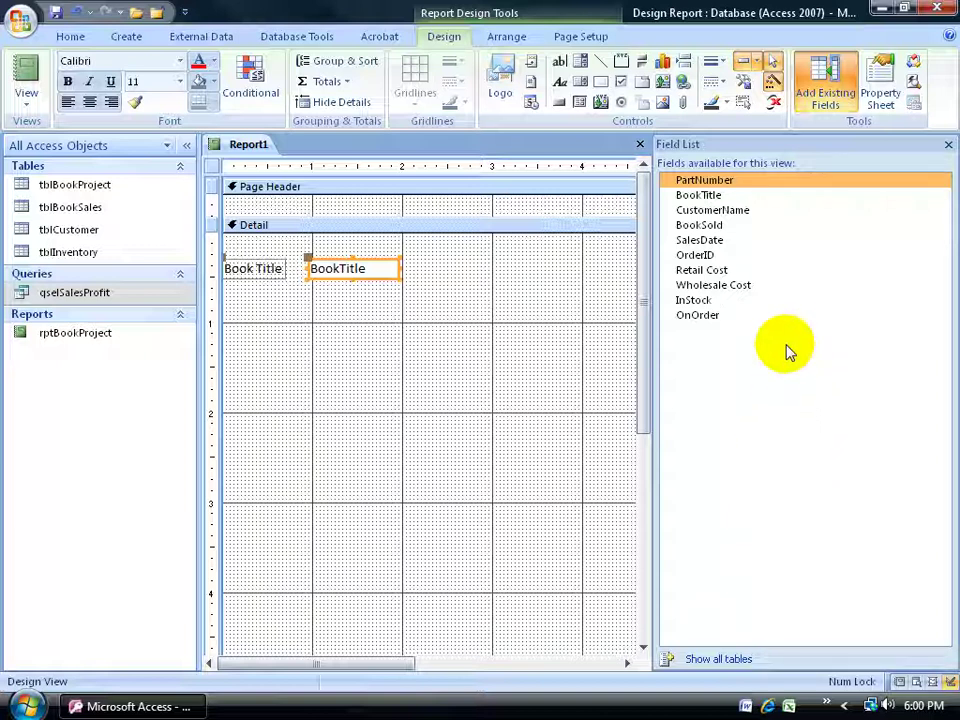
{"action": "double_click", "coordinate": [732, 213]}
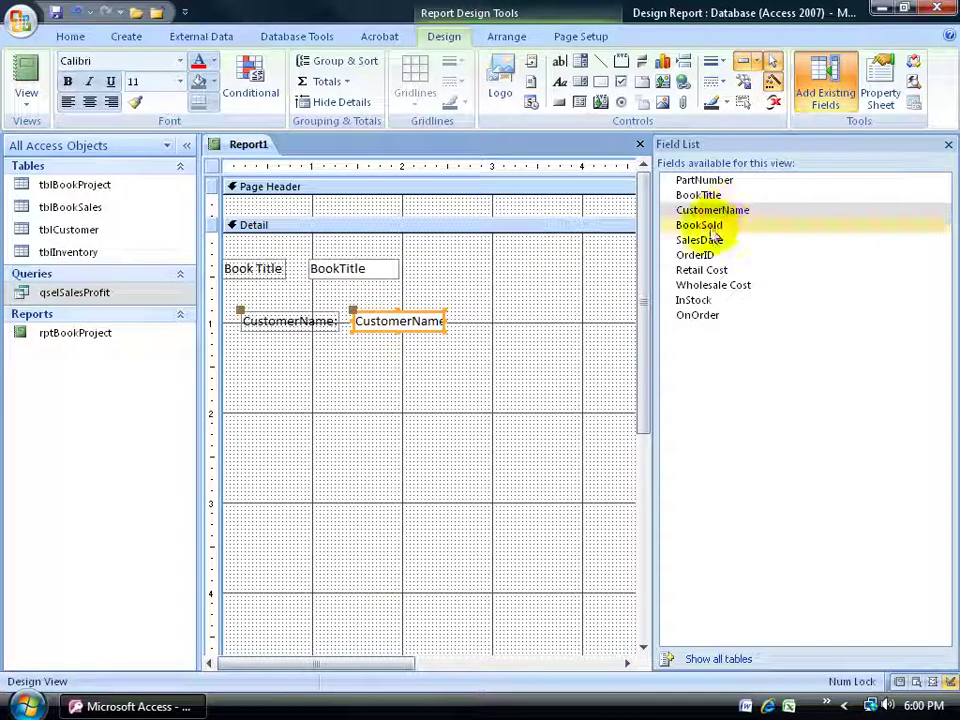
{"action": "double_click", "coordinate": [709, 228]}
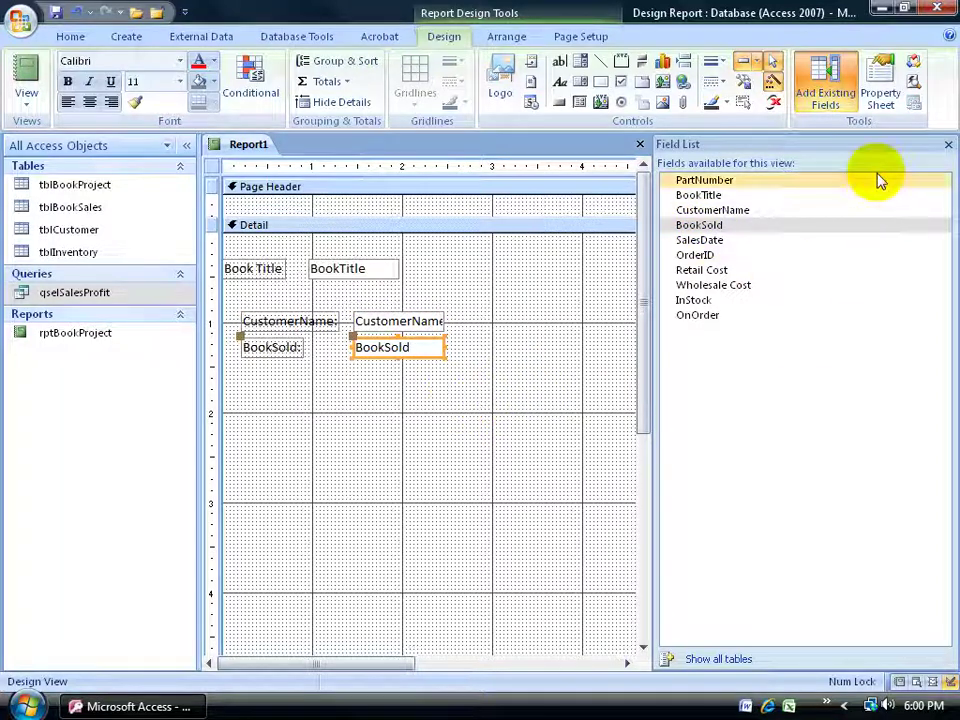
{"action": "left_click", "coordinate": [947, 145]}
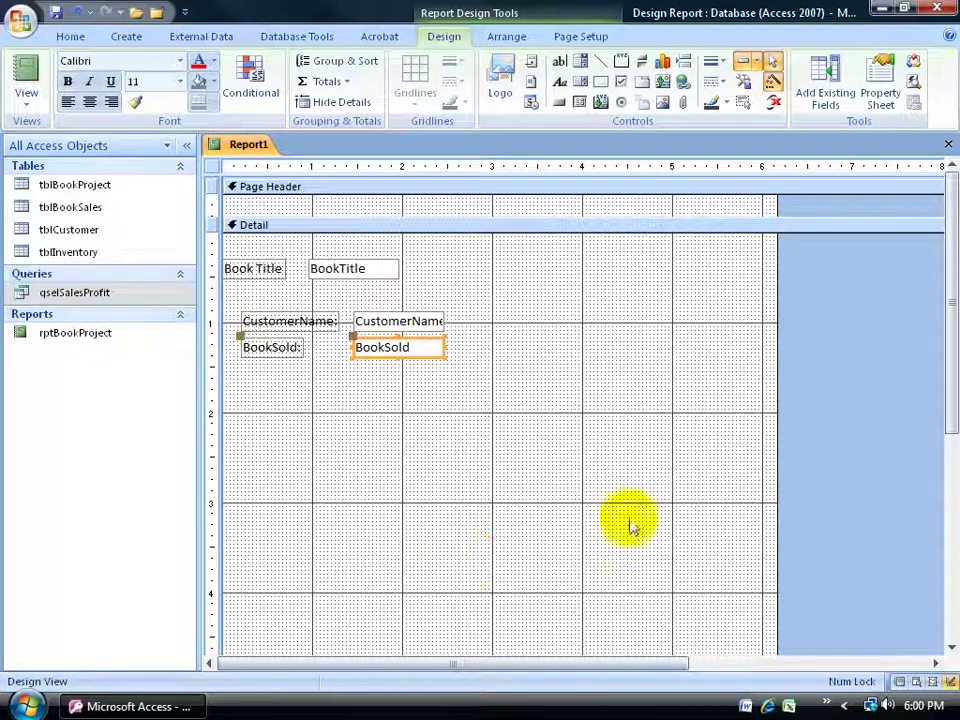
Step: Move the CustomerName and BookSold controls together to the report's left edge just below Book Title, and shift the BookTitle pair right above them
{"action": "left_click", "coordinate": [279, 320], "text": "shift"}
{"action": "left_click", "coordinate": [281, 350], "text": "shift"}
{"action": "left_click", "coordinate": [395, 327], "text": "shift"}
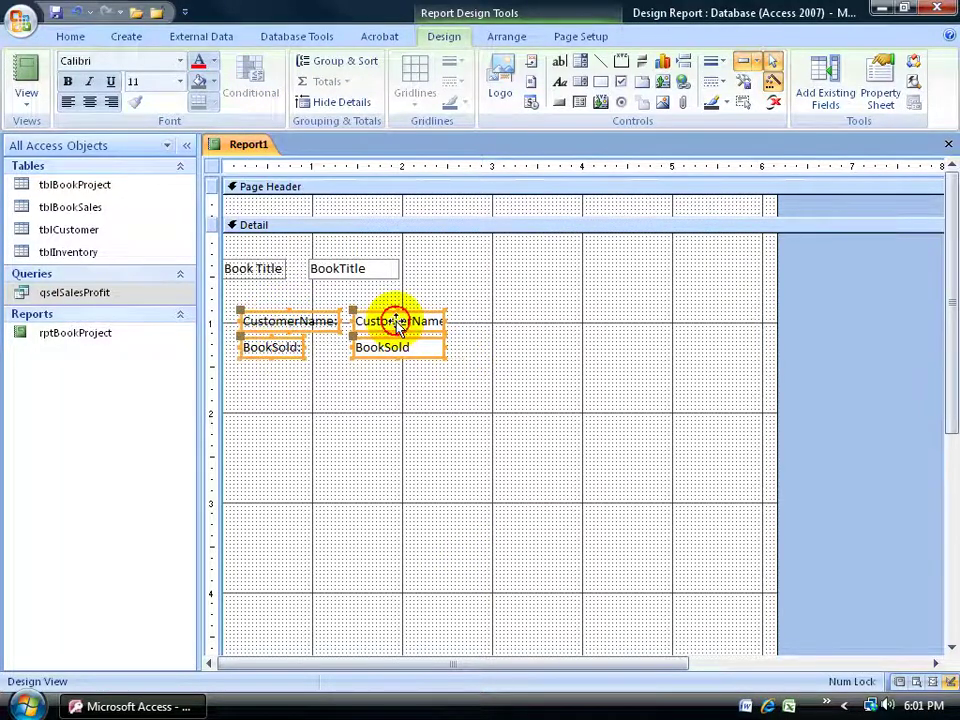
{"action": "left_click_drag", "start_coordinate": [321, 316], "coordinate": [307, 295]}
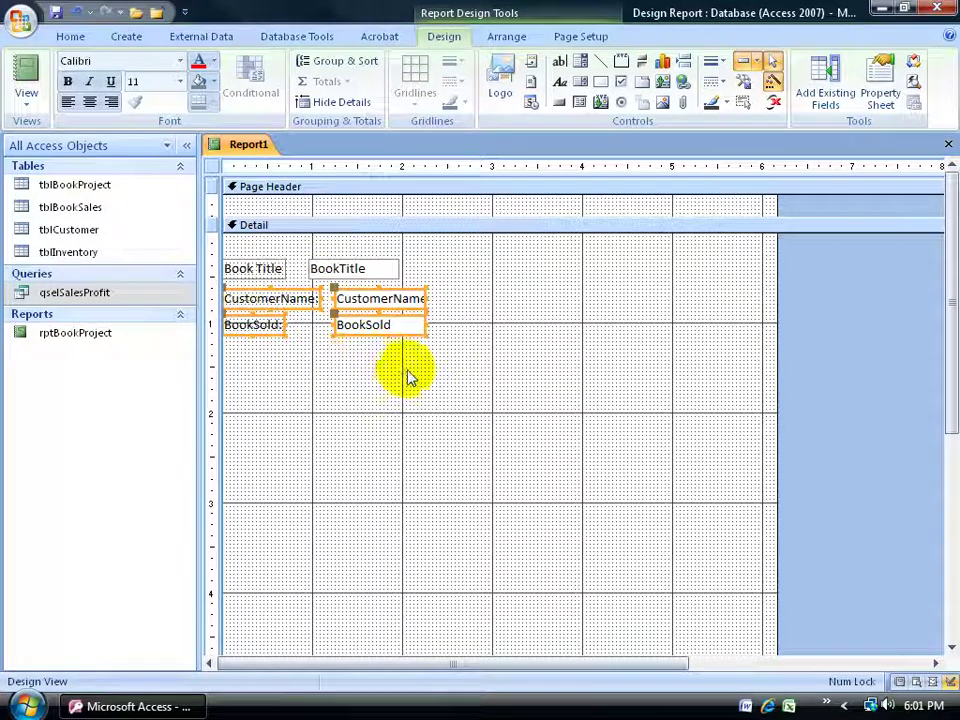
{"action": "left_click", "coordinate": [480, 311]}
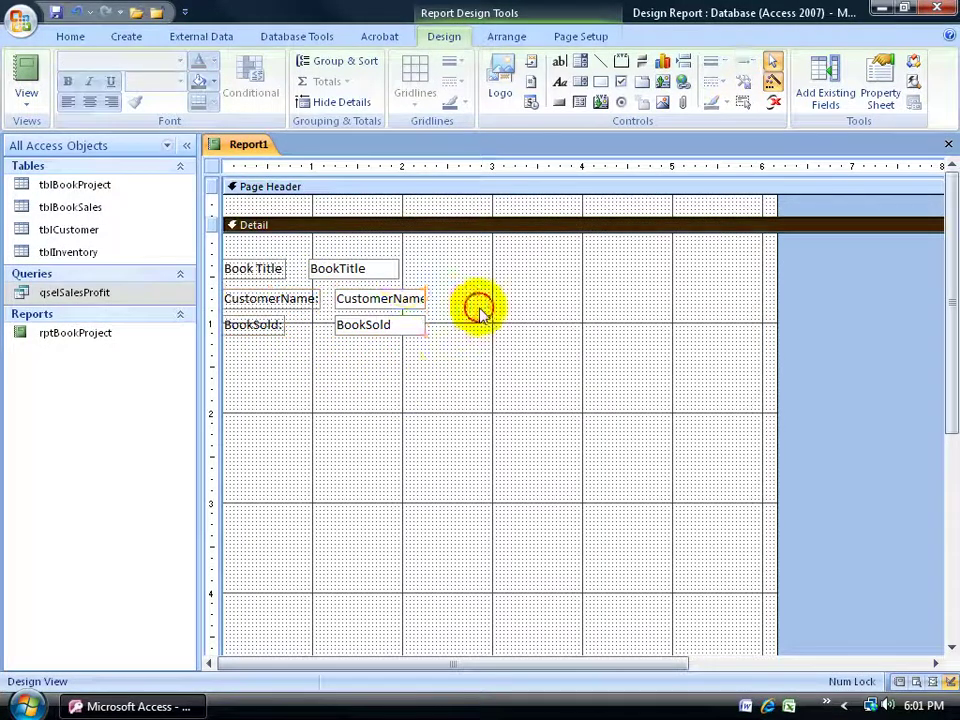
{"action": "left_click", "coordinate": [379, 266]}
{"action": "left_click_drag", "start_coordinate": [375, 261], "coordinate": [409, 267]}
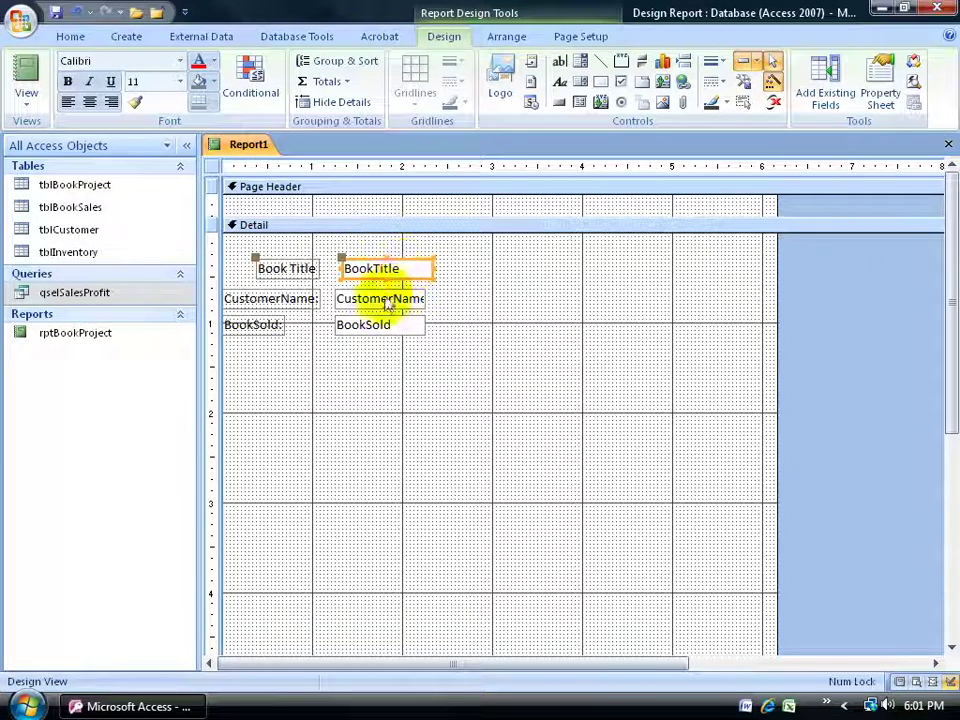
Step: Align the Book Title, CustomerName and BookSold labels to the left
{"action": "left_click", "coordinate": [266, 266]}
{"action": "left_click", "coordinate": [265, 302], "text": "shift"}
{"action": "left_click", "coordinate": [252, 325], "text": "shift"}
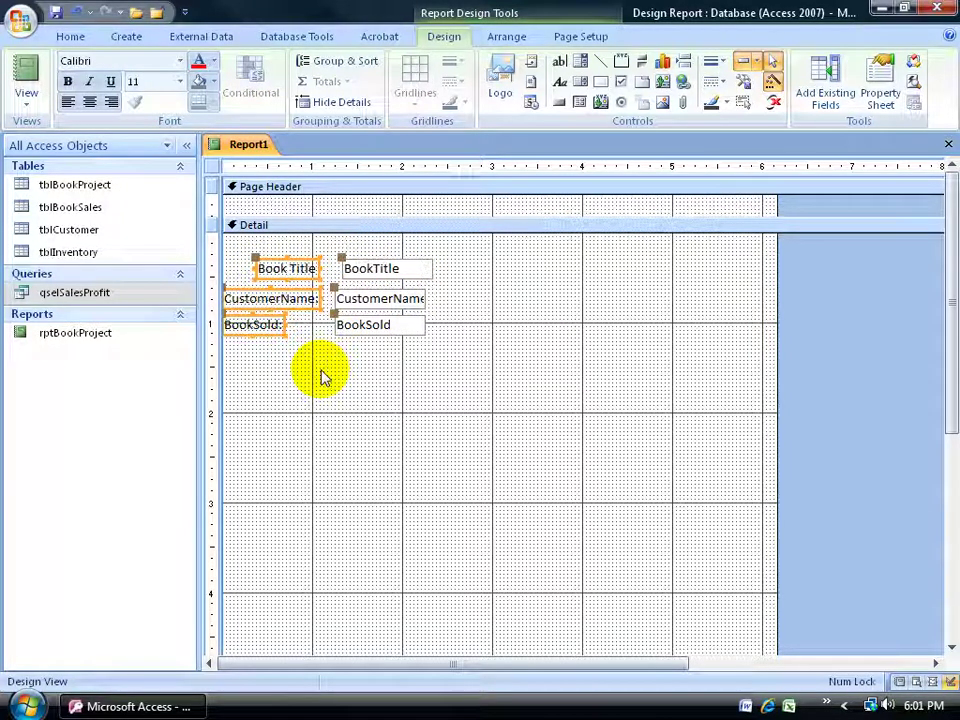
{"action": "left_click", "coordinate": [508, 40]}
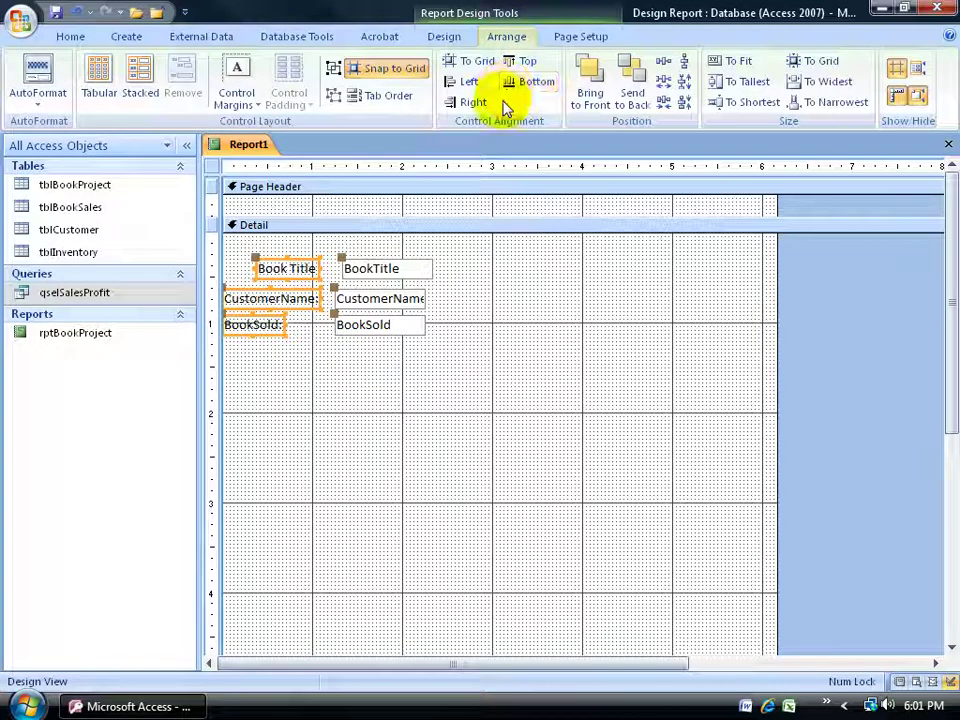
{"action": "left_click", "coordinate": [462, 81]}
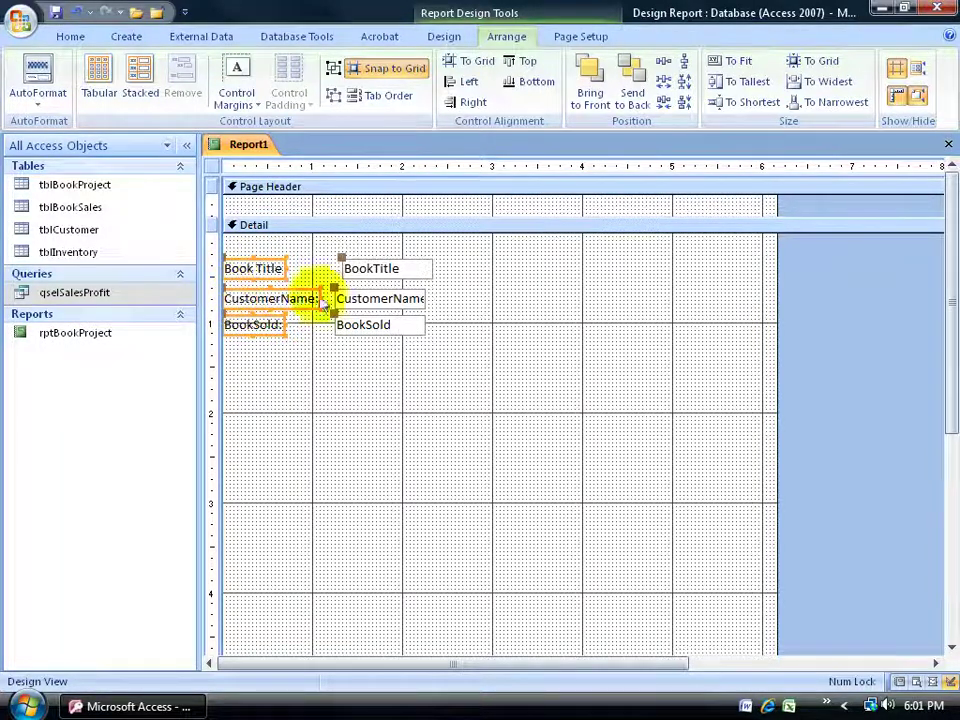
Step: Align the BookTitle, CustomerName and BookSold text boxes to the left, and deselect them
{"action": "left_click", "coordinate": [369, 267]}
{"action": "left_click", "coordinate": [366, 300], "text": "shift"}
{"action": "left_click", "coordinate": [368, 323], "text": "shift"}
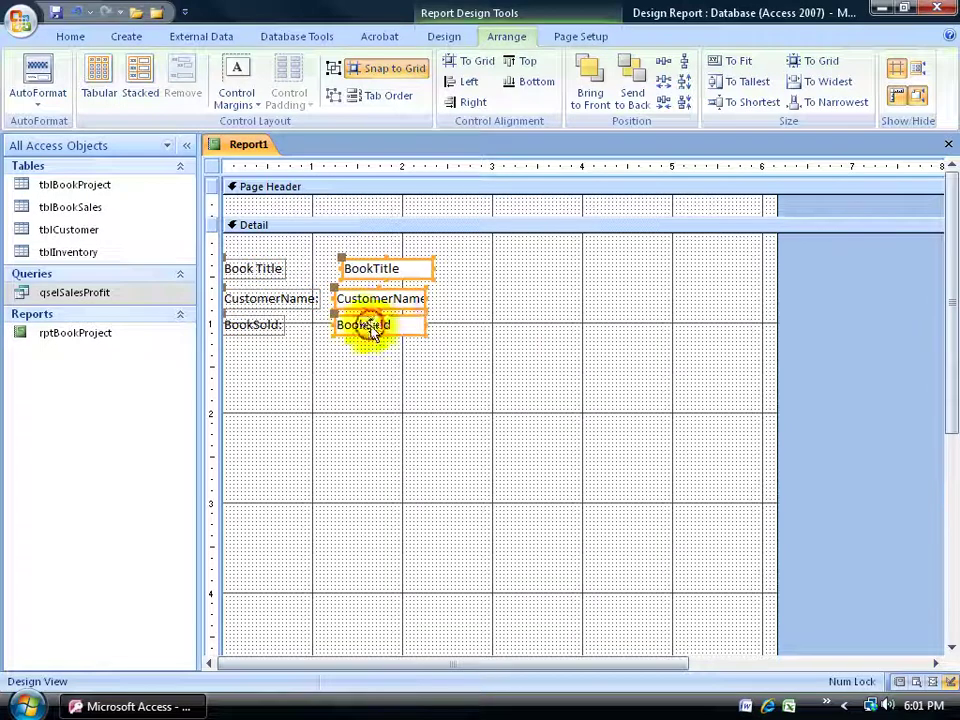
{"action": "left_click", "coordinate": [460, 82]}
{"action": "left_click", "coordinate": [467, 272]}
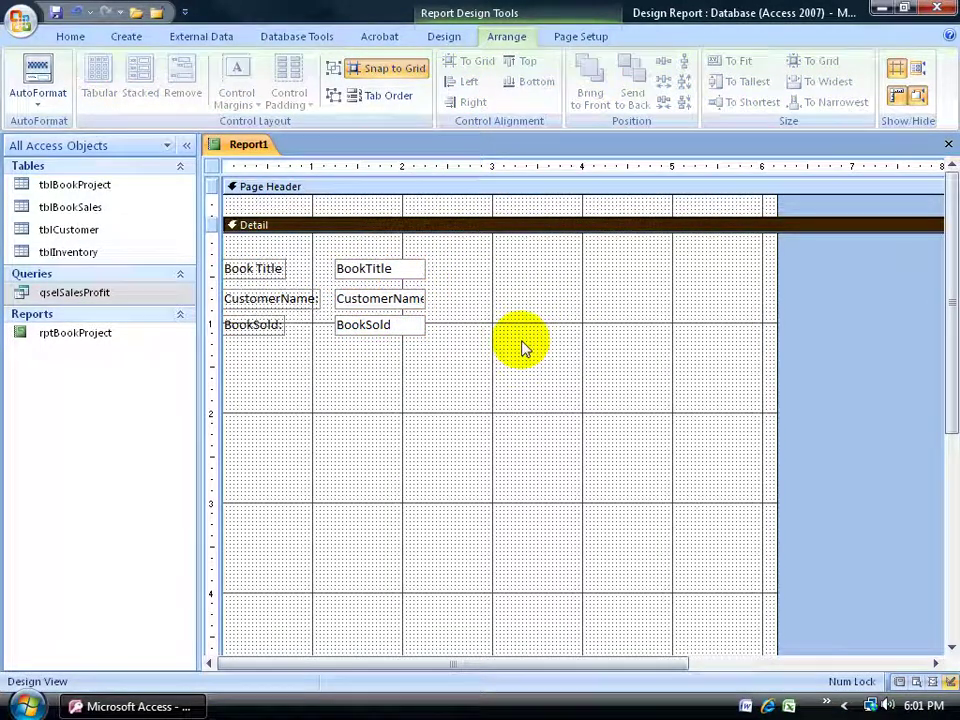
Step: Shorten the Detail section to a height of about 1.7" by raising the Page Footer
{"action": "left_click_drag", "start_coordinate": [949, 384], "coordinate": [953, 475]}
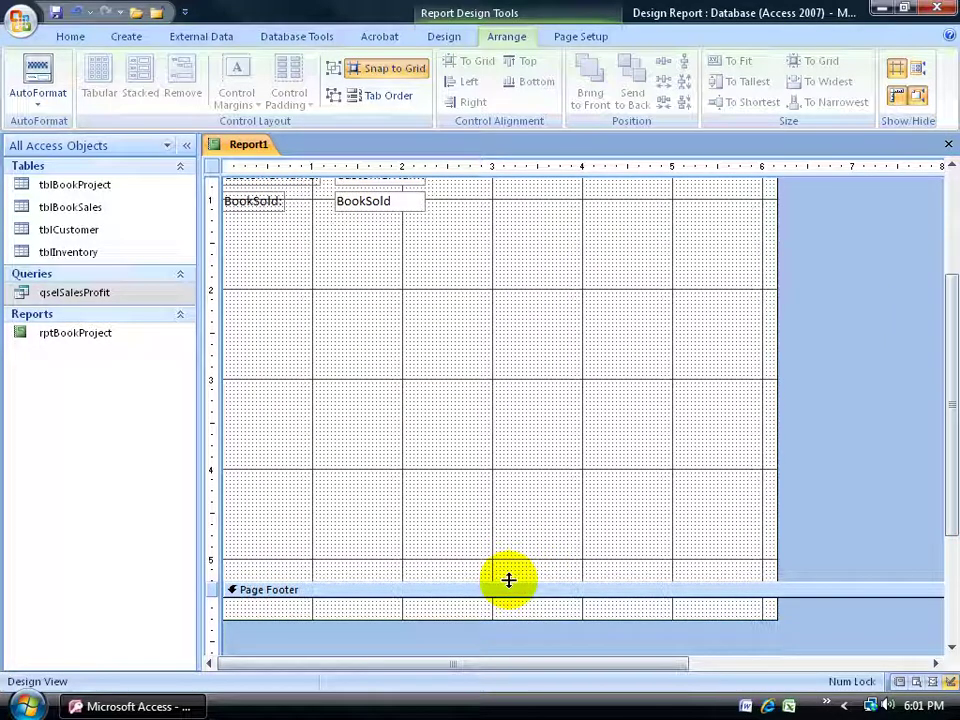
{"action": "left_click_drag", "start_coordinate": [508, 580], "coordinate": [528, 258]}
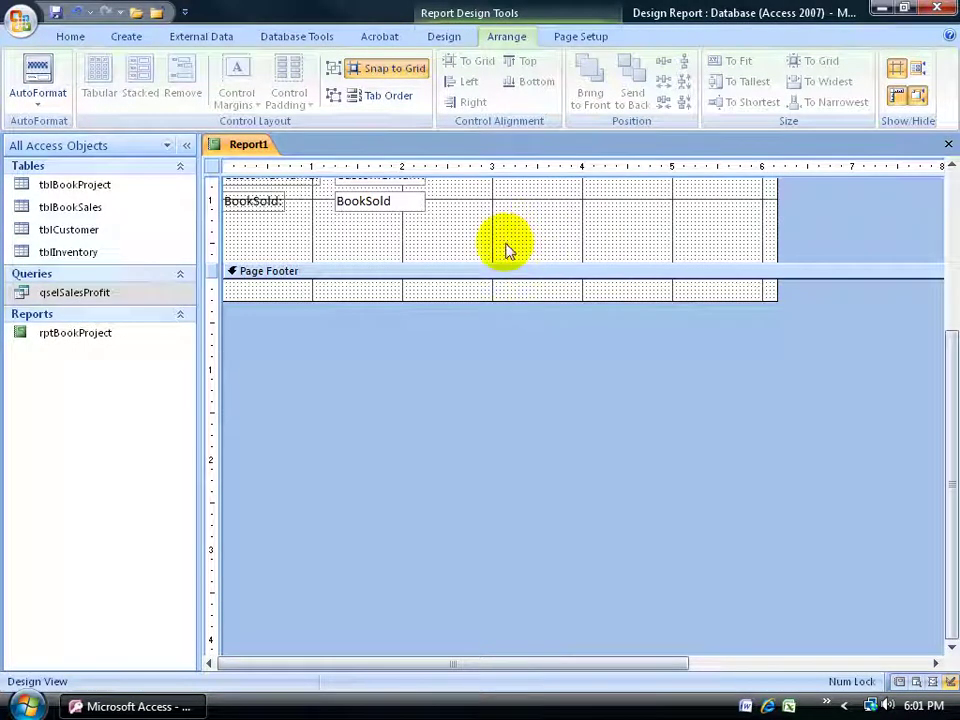
{"action": "left_click_drag", "start_coordinate": [952, 446], "coordinate": [944, 312]}
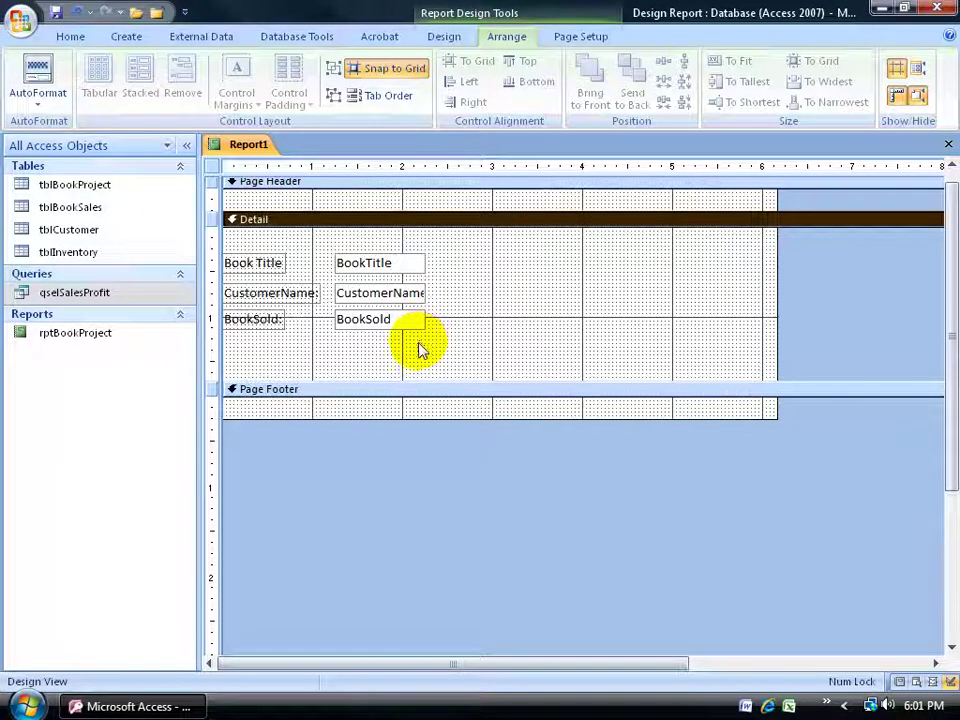
Step: Shorten the Detail section to just below the BookSold controls, and check the spacing in Report View before returning to Design View
{"action": "left_click_drag", "start_coordinate": [409, 380], "coordinate": [411, 326]}
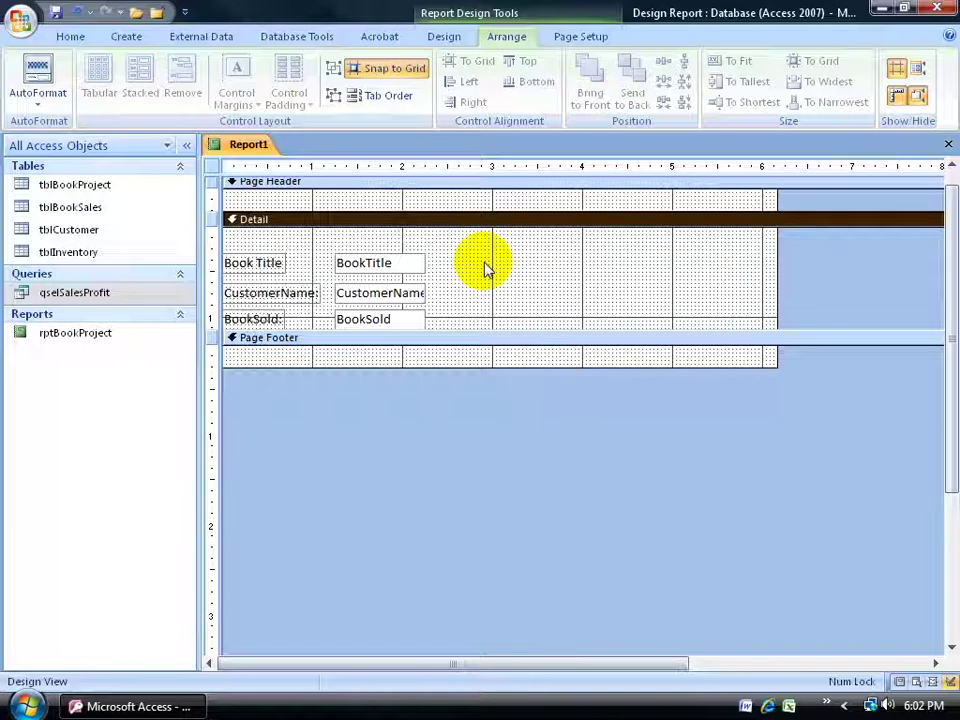
{"action": "right_click", "coordinate": [263, 149]}
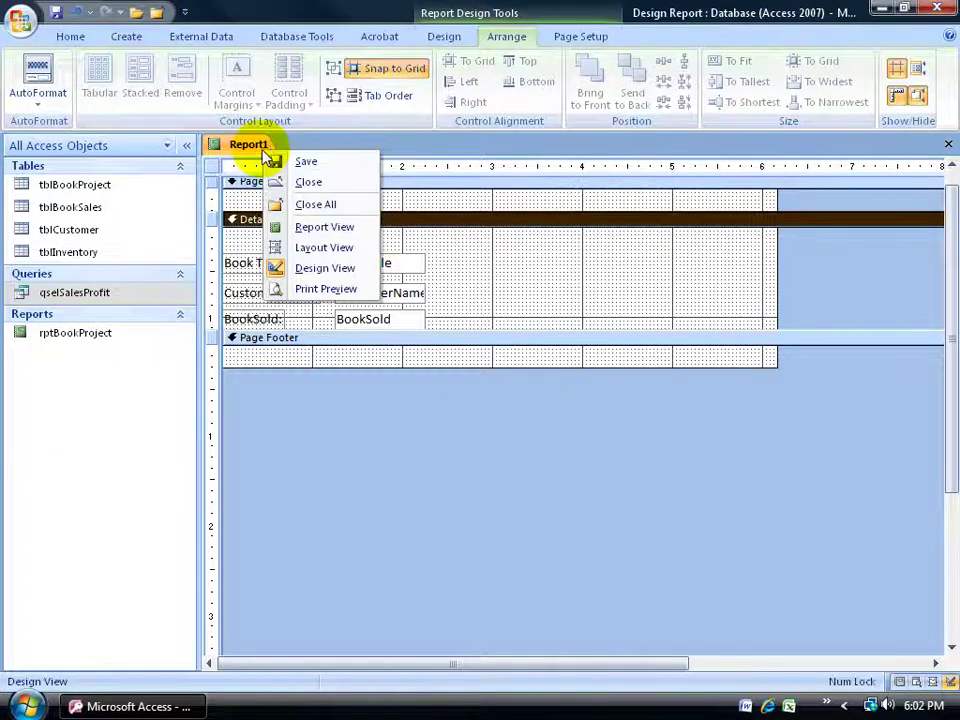
{"action": "left_click", "coordinate": [284, 227]}
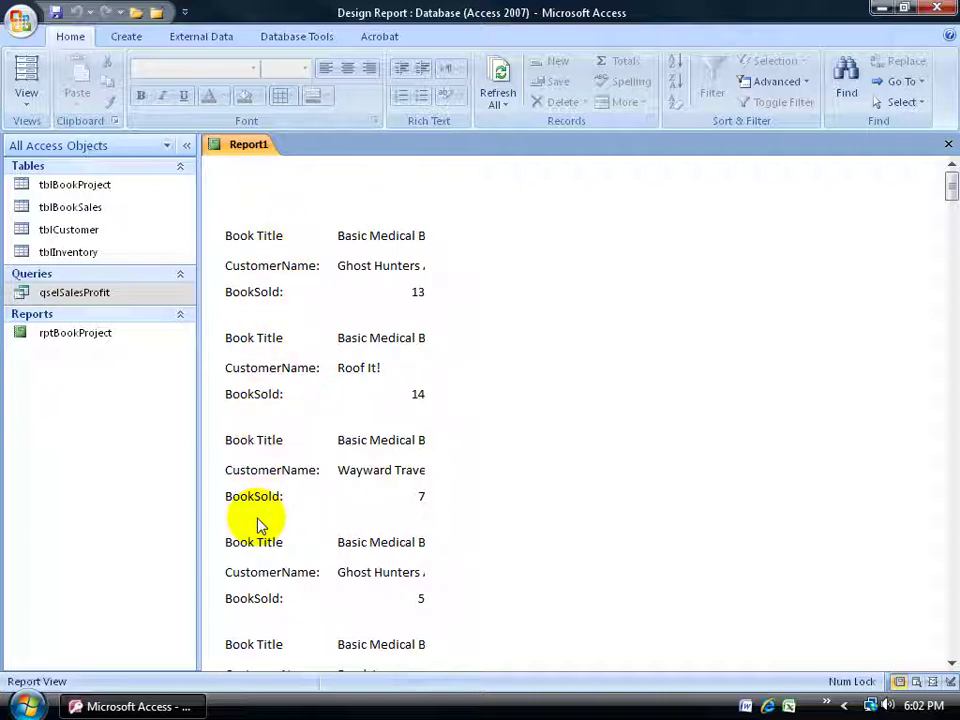
{"action": "right_click", "coordinate": [240, 148]}
{"action": "left_click", "coordinate": [272, 268]}
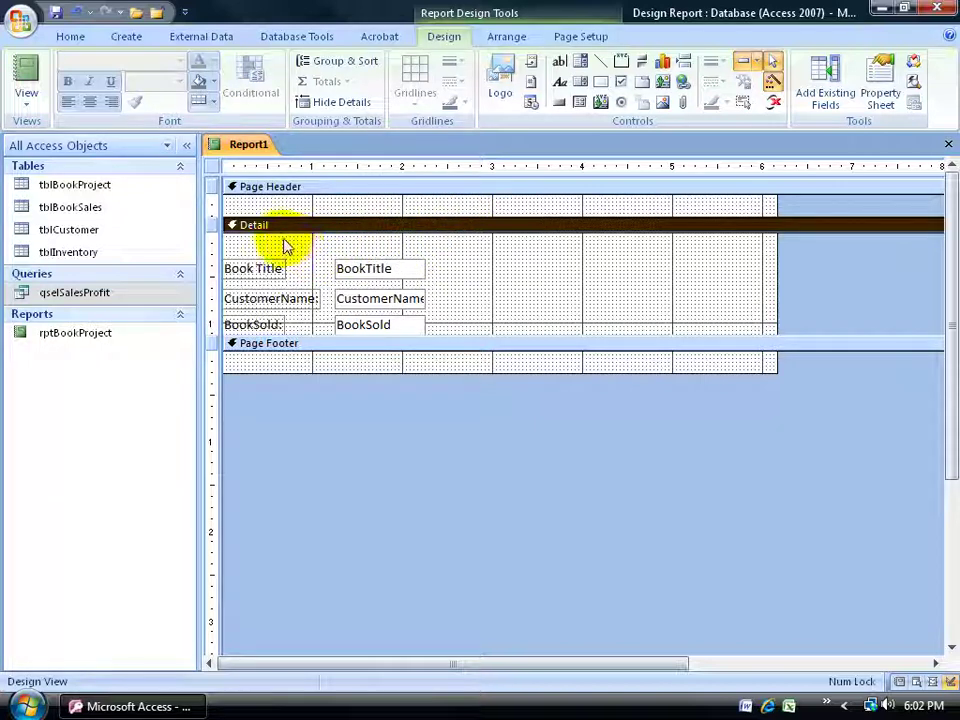
Step: Transfer the Book Title label from Detail to the Page Header, and place the BookTitle text box directly beneath it at the top of Detail
{"action": "left_click", "coordinate": [253, 263]}
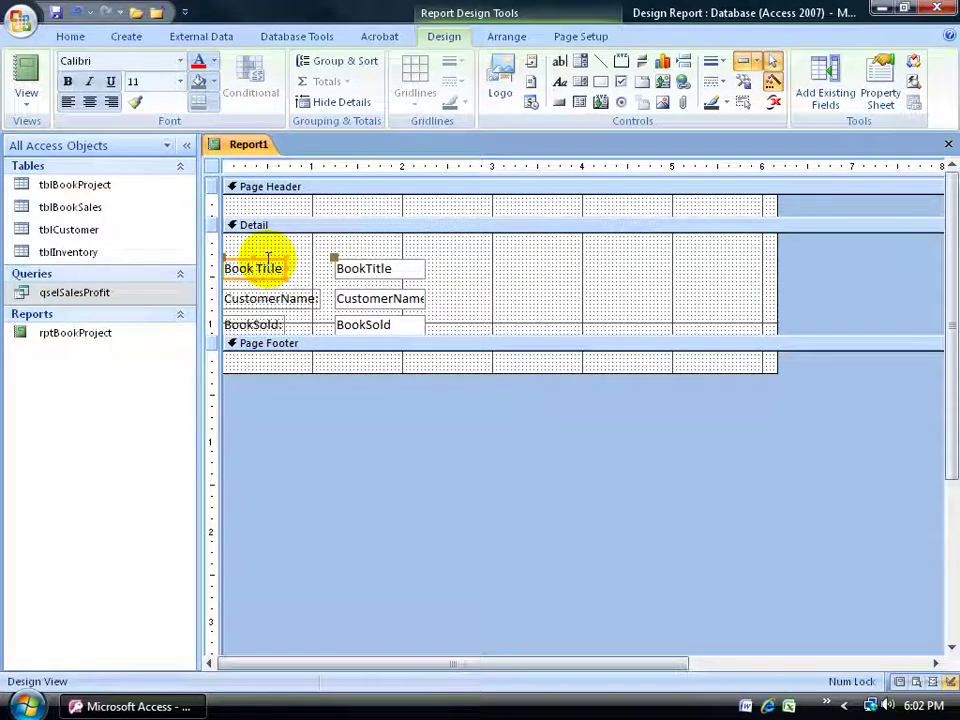
{"action": "key", "text": "Delete"}
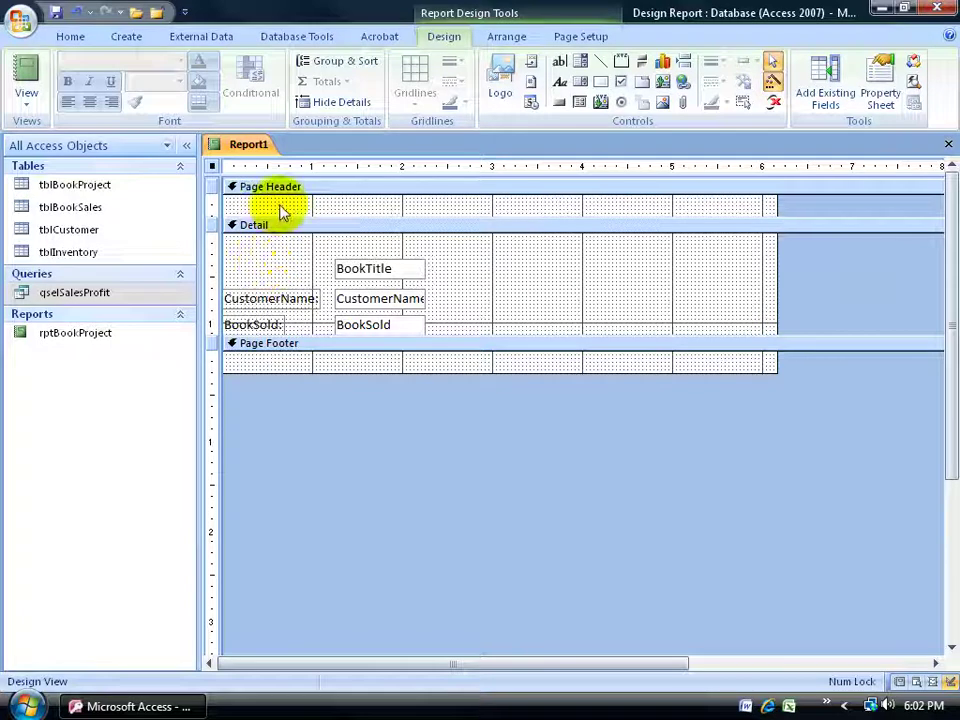
{"action": "left_click", "coordinate": [280, 211]}
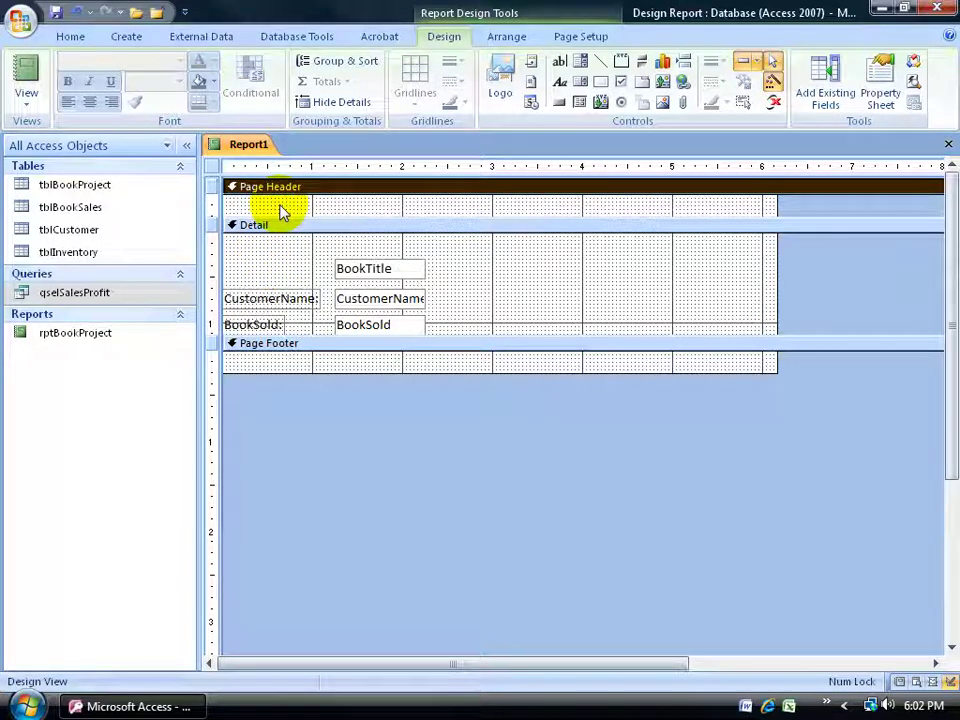
{"action": "key", "text": "ctrl+v"}
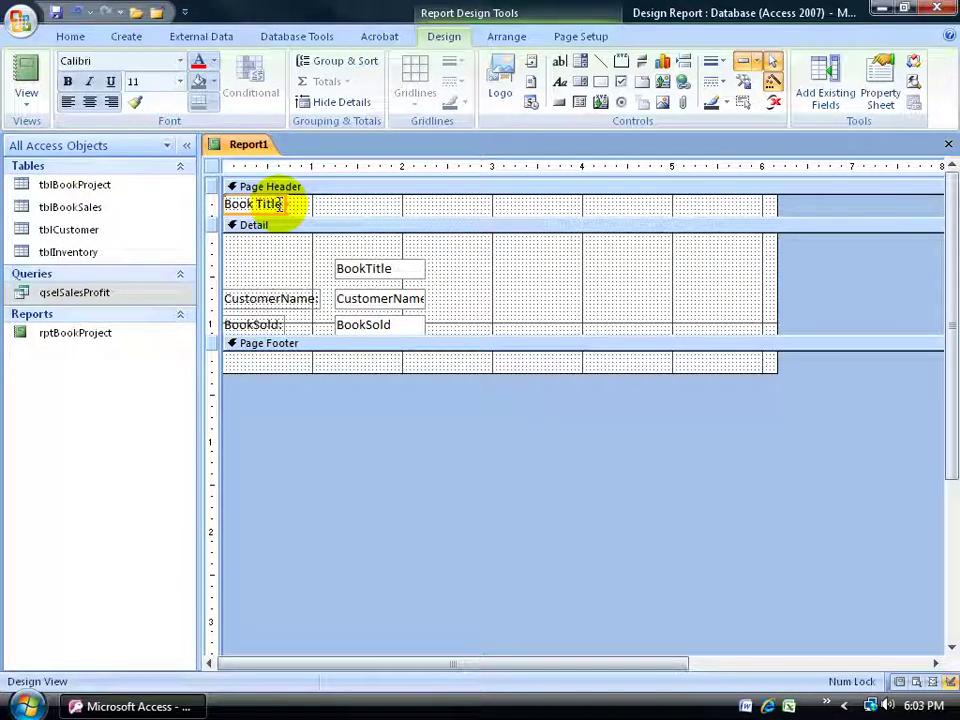
{"action": "left_click", "coordinate": [358, 262]}
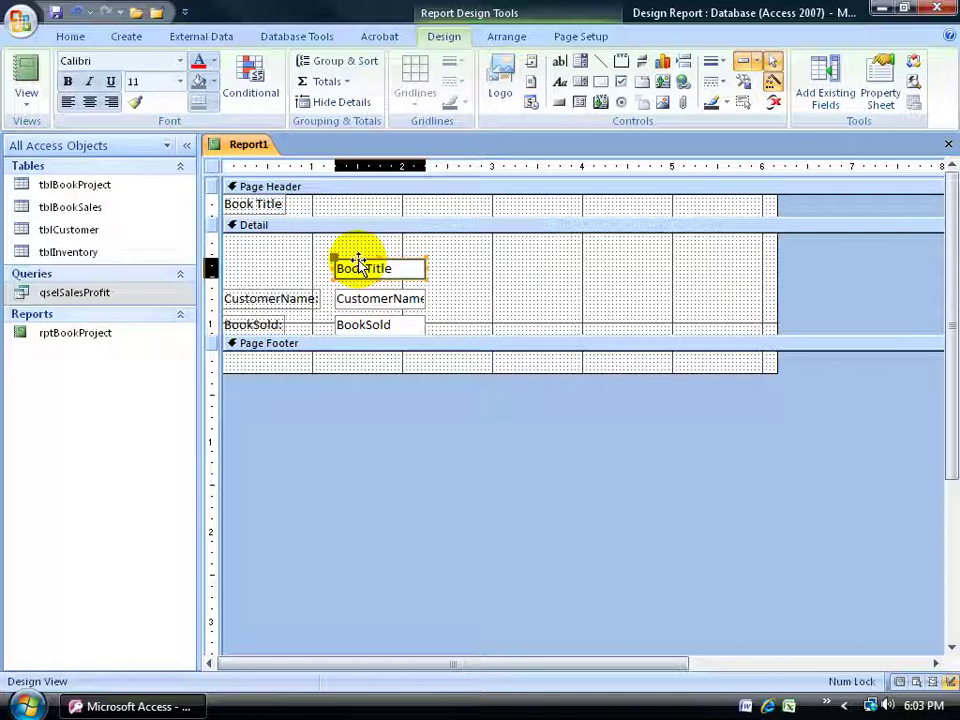
{"action": "left_click_drag", "start_coordinate": [358, 262], "coordinate": [249, 236]}
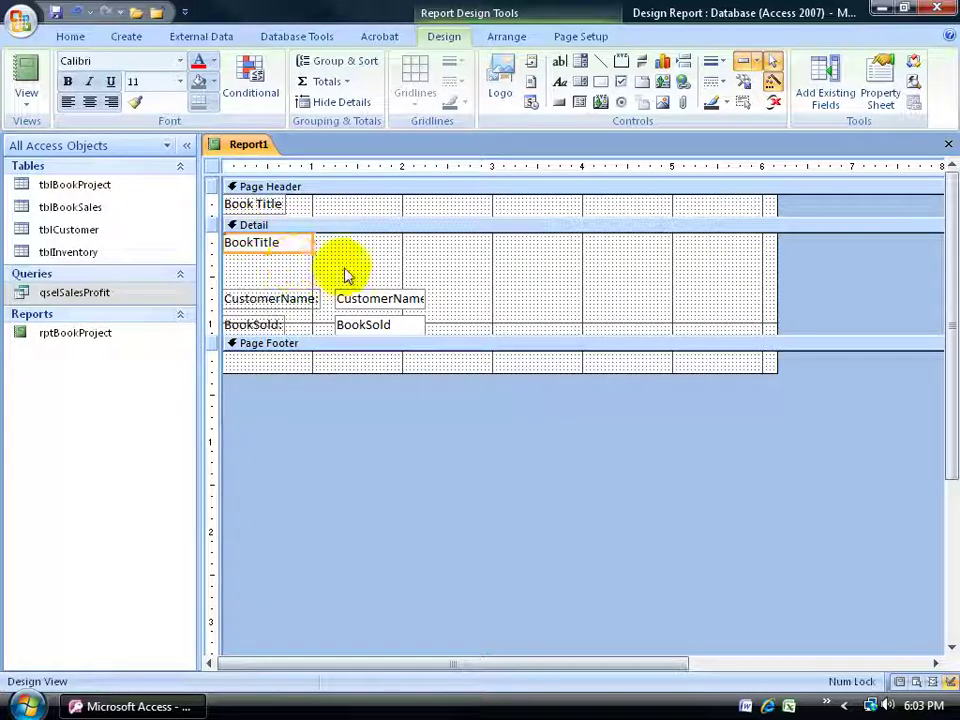
Step: Cut the CustomerName and BookSold labels from the Detail section and paste them into the Page Header
{"action": "left_click", "coordinate": [297, 299]}
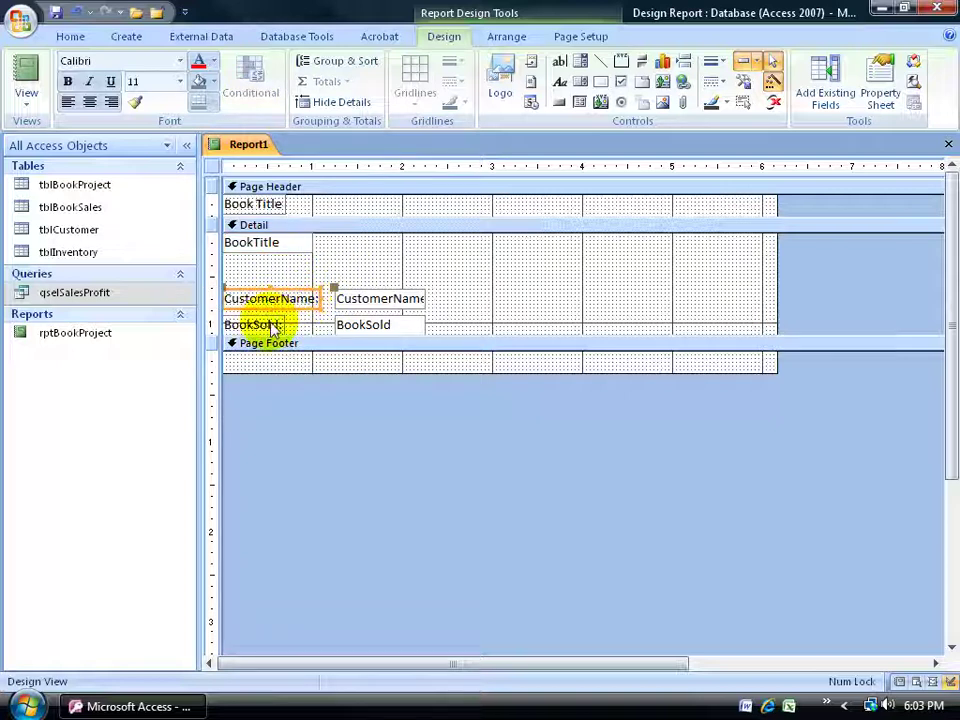
{"action": "left_click", "coordinate": [278, 319], "text": "shift"}
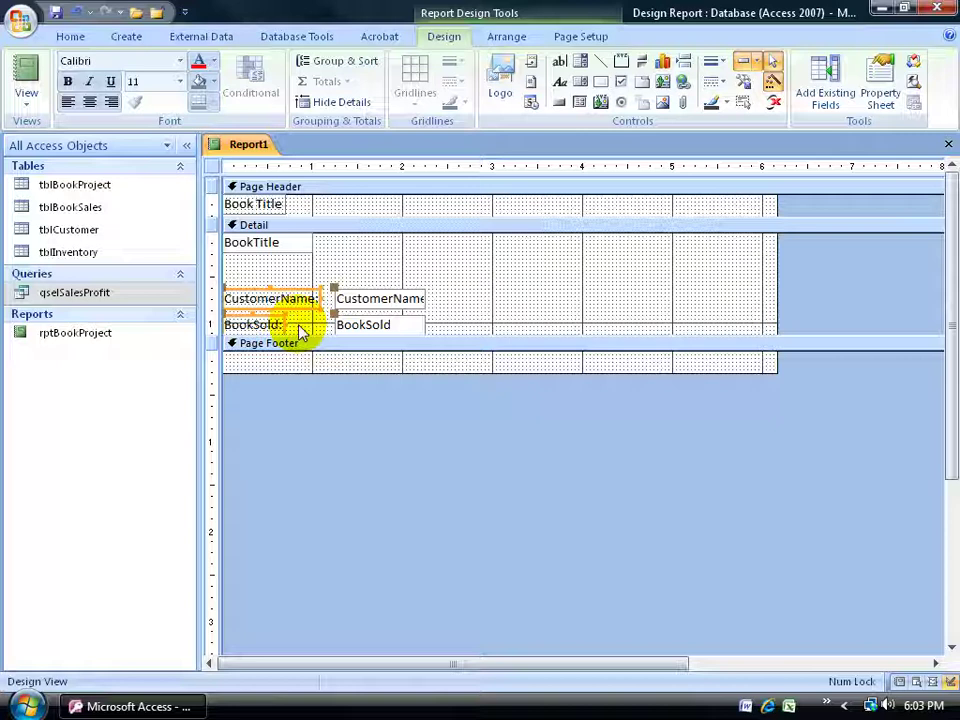
{"action": "left_click", "coordinate": [71, 40]}
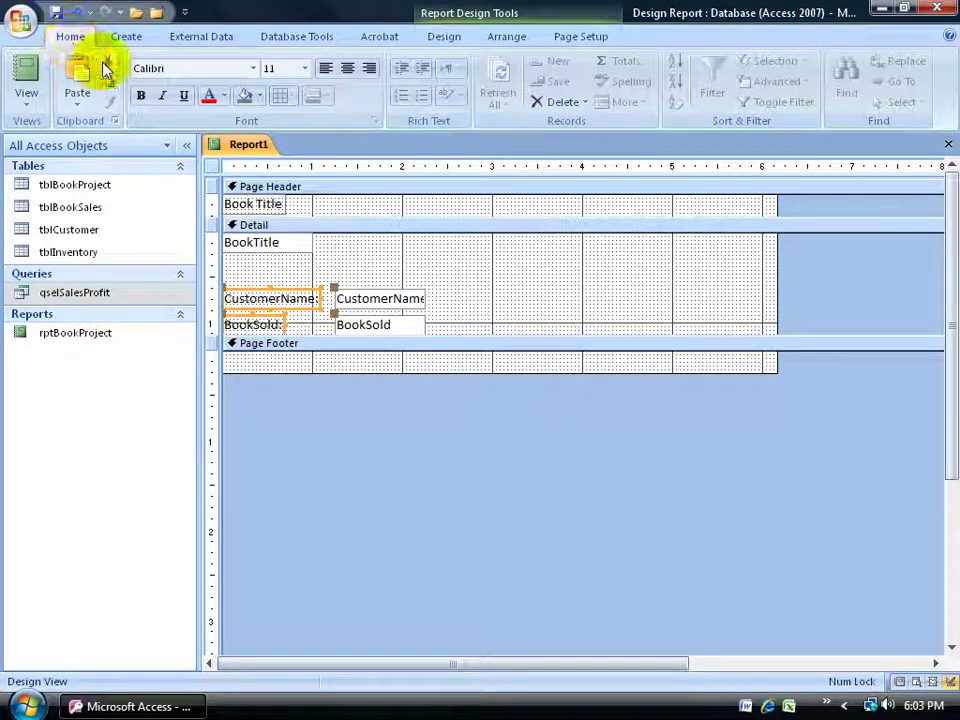
{"action": "left_click", "coordinate": [106, 64]}
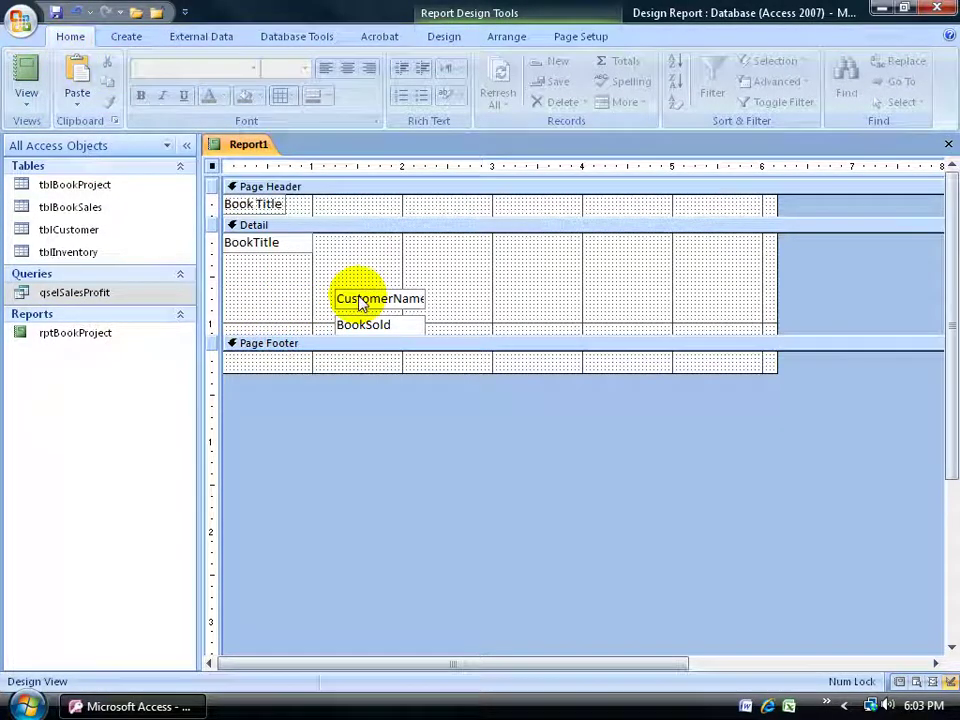
{"action": "left_click", "coordinate": [326, 212]}
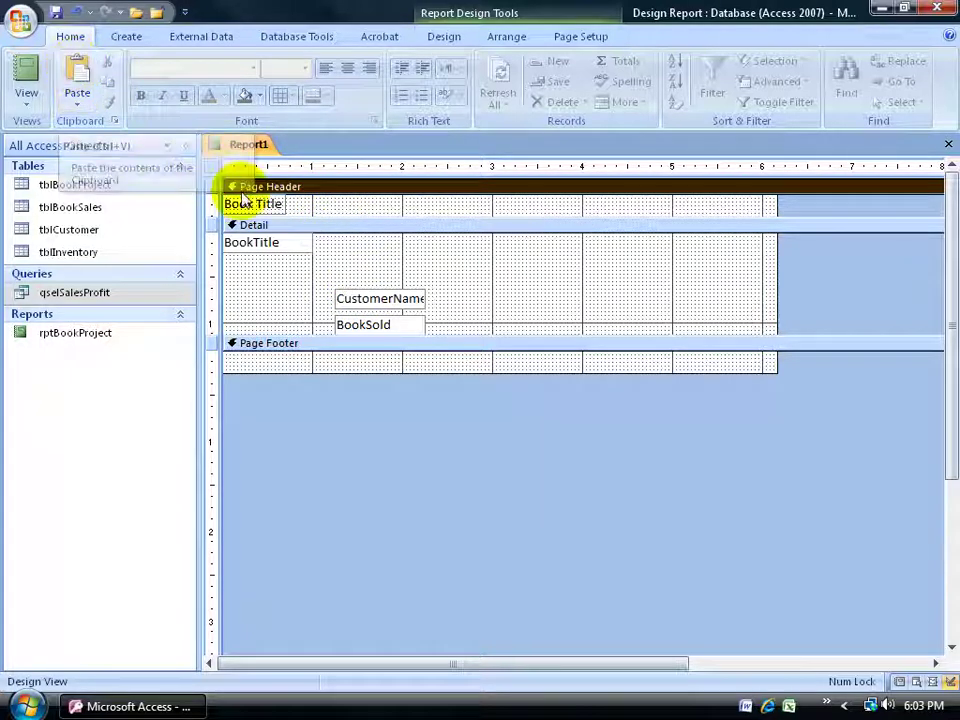
{"action": "key", "text": "ctrl+v"}
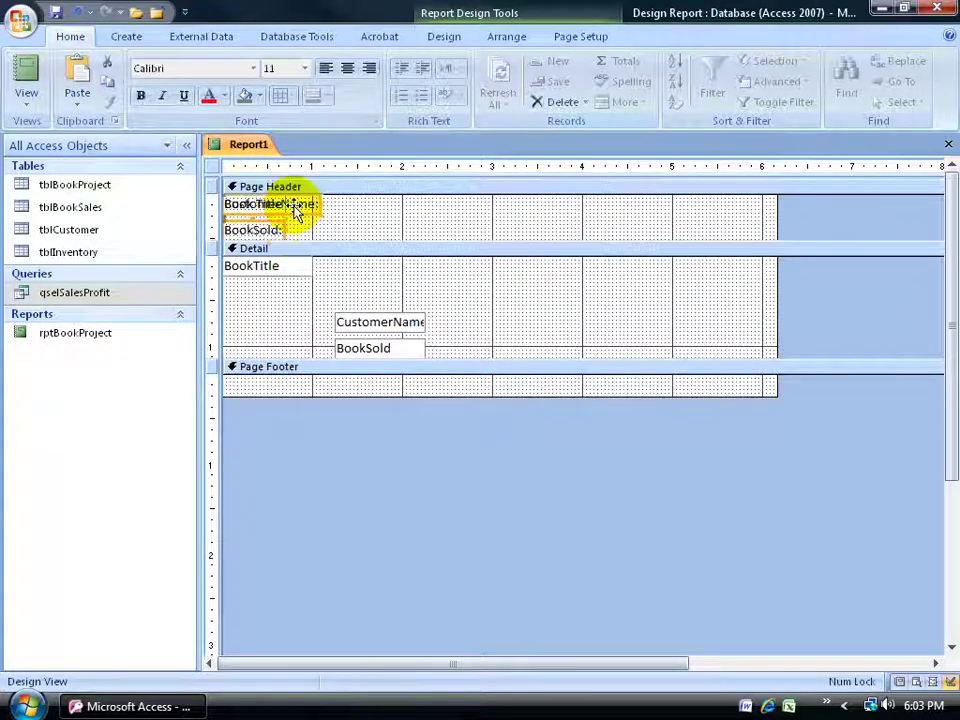
Step: Arrange the Page Header labels in one row, with CustomerName starting at about 1.2" and BookSold at about 3"
{"action": "left_click", "coordinate": [346, 231]}
{"action": "left_click", "coordinate": [298, 207]}
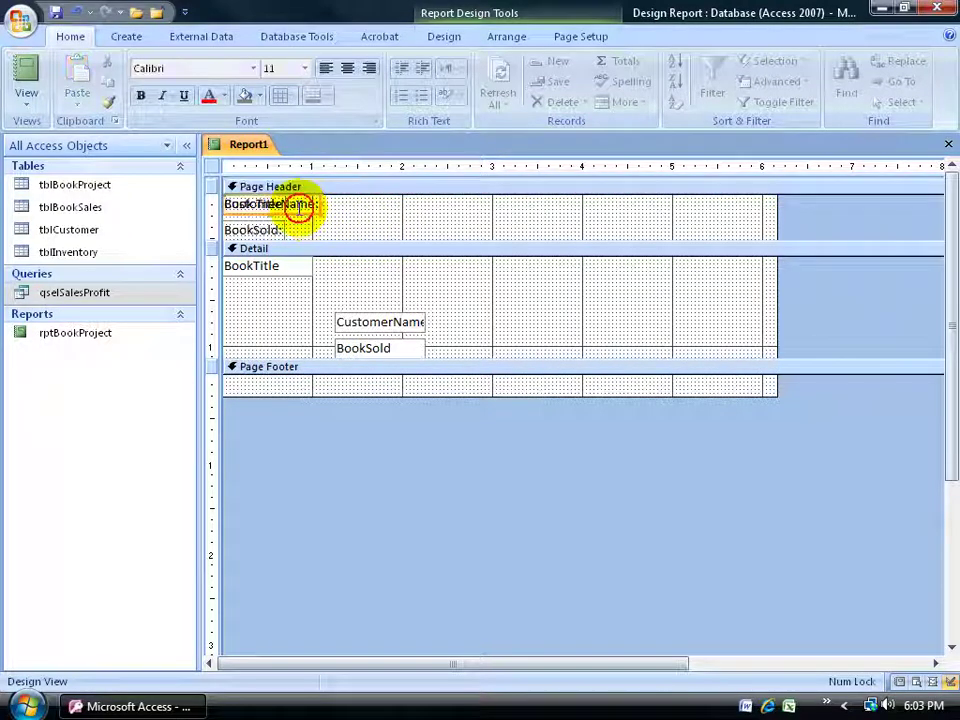
{"action": "left_click_drag", "start_coordinate": [312, 218], "coordinate": [404, 218]}
{"action": "left_click", "coordinate": [279, 227]}
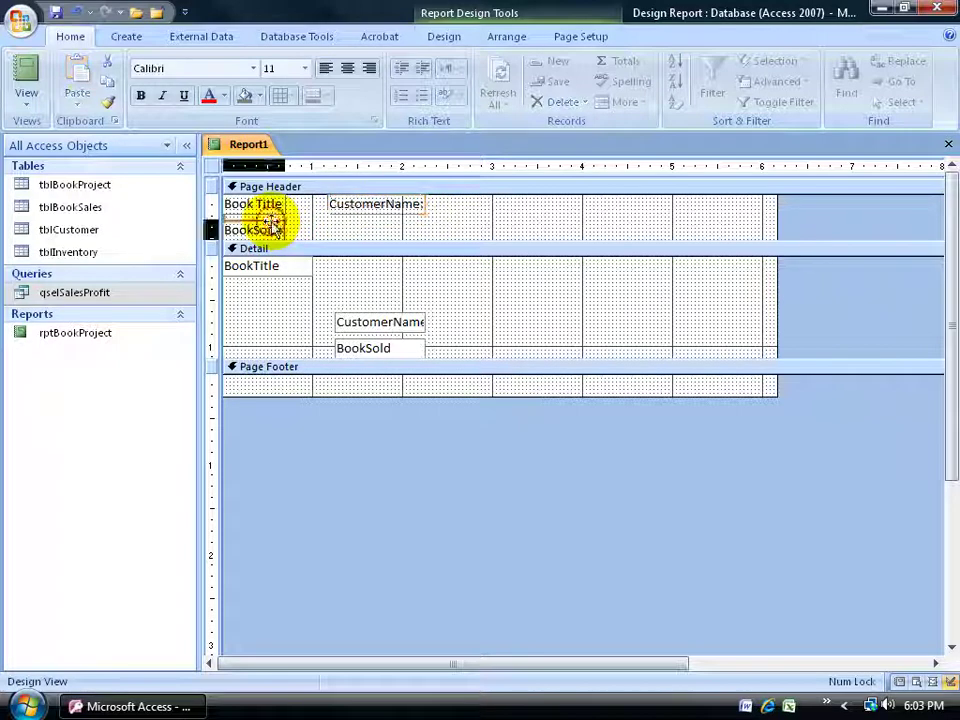
{"action": "left_click_drag", "start_coordinate": [280, 222], "coordinate": [541, 198]}
Step: Move the CustomerName and BookSold text boxes to the top of Detail beneath their labels, in line with BookTitle
{"action": "left_click", "coordinate": [369, 317]}
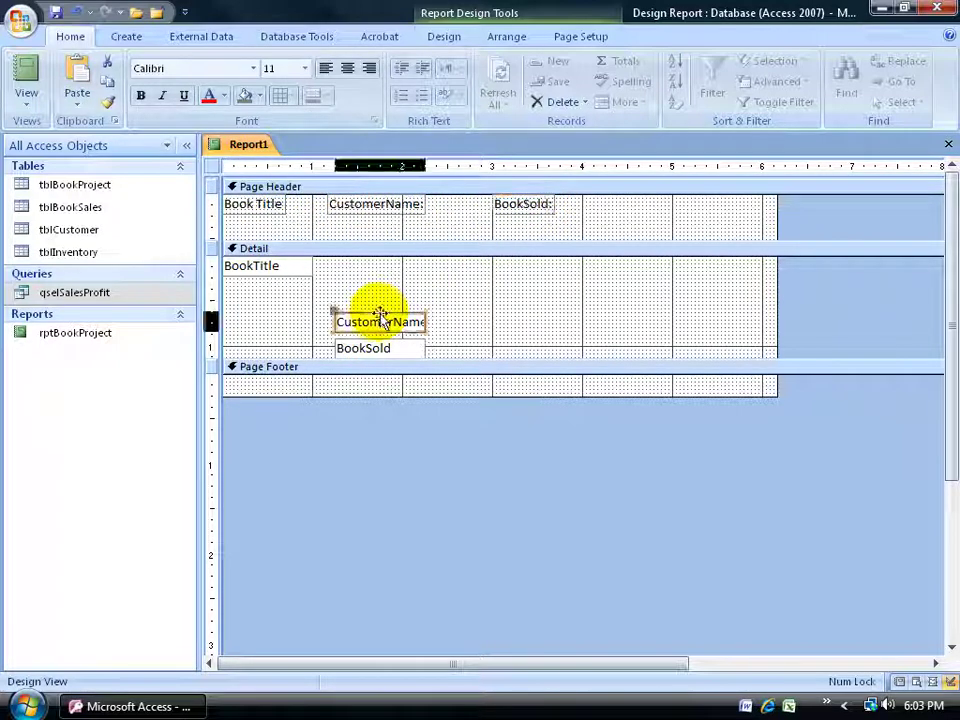
{"action": "left_click_drag", "start_coordinate": [369, 317], "coordinate": [362, 258]}
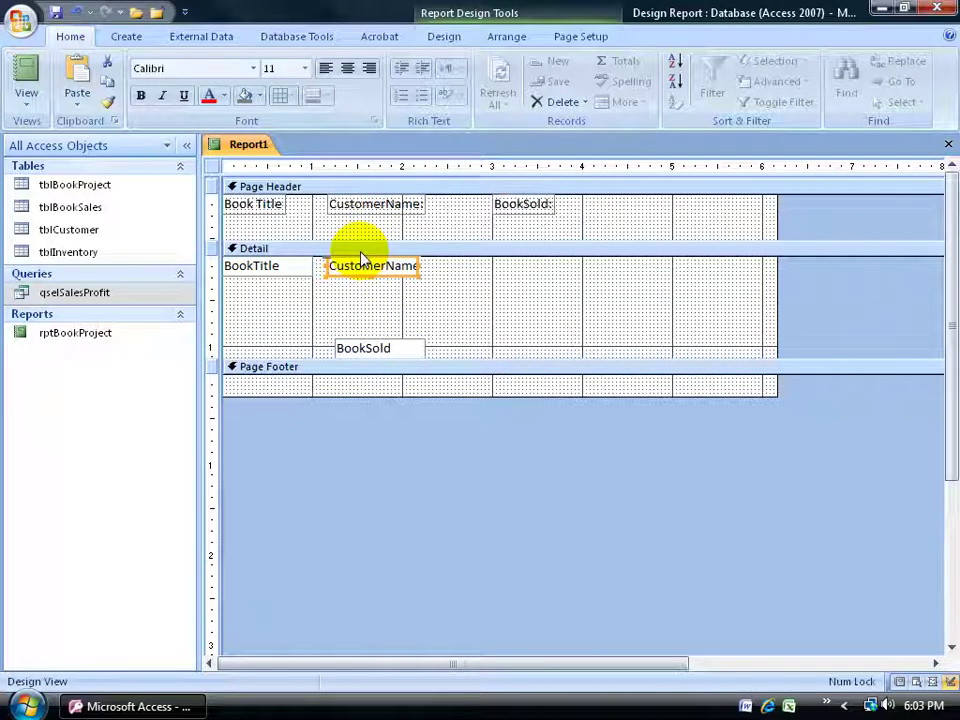
{"action": "left_click_drag", "start_coordinate": [388, 338], "coordinate": [533, 259]}
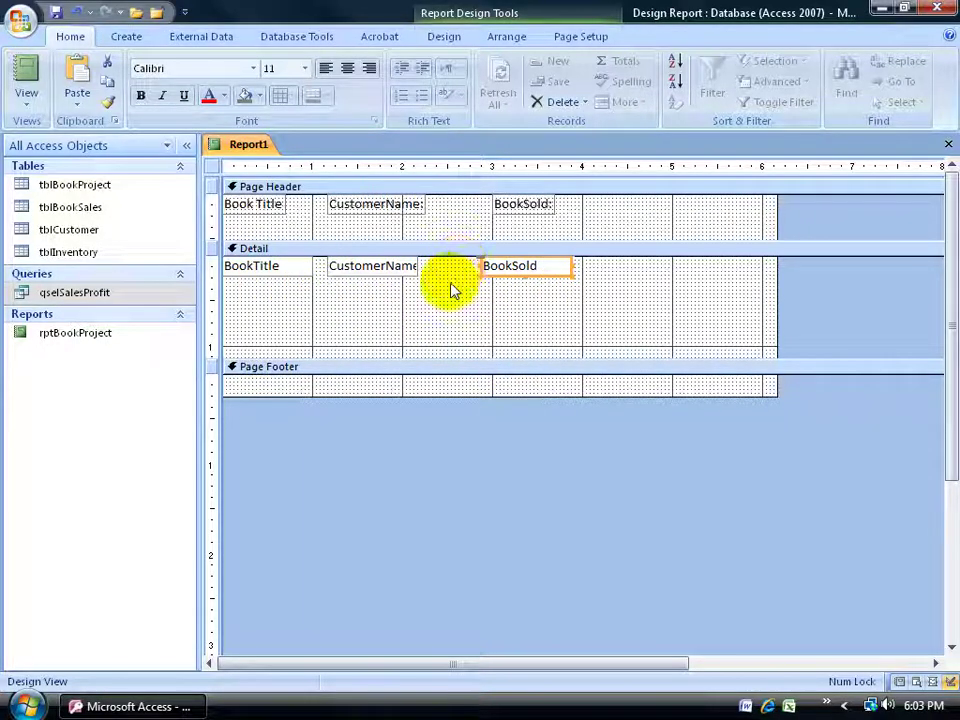
Step: Shorten the Detail section to a single row of text boxes, and check the listing in Report View before returning to Design View
{"action": "left_click_drag", "start_coordinate": [414, 358], "coordinate": [407, 279]}
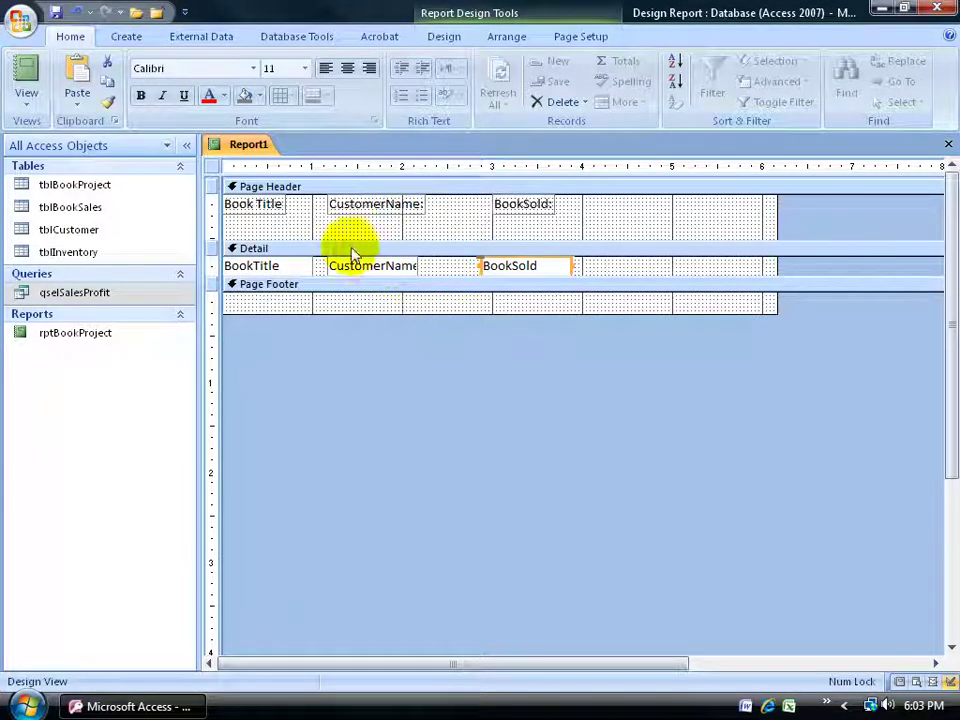
{"action": "left_click", "coordinate": [28, 68]}
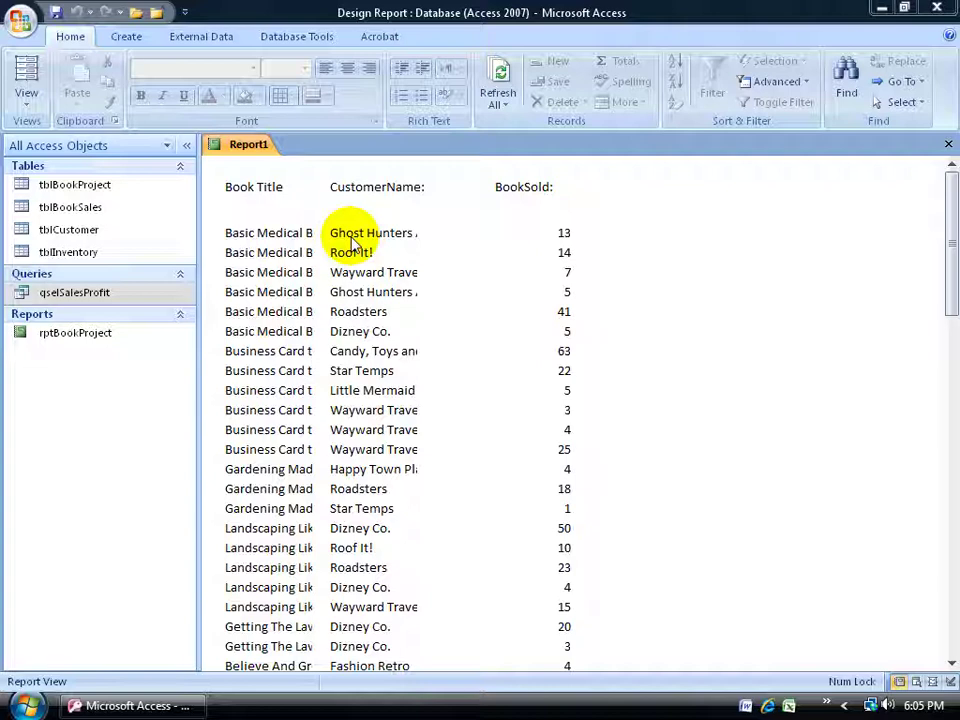
{"action": "right_click", "coordinate": [243, 145]}
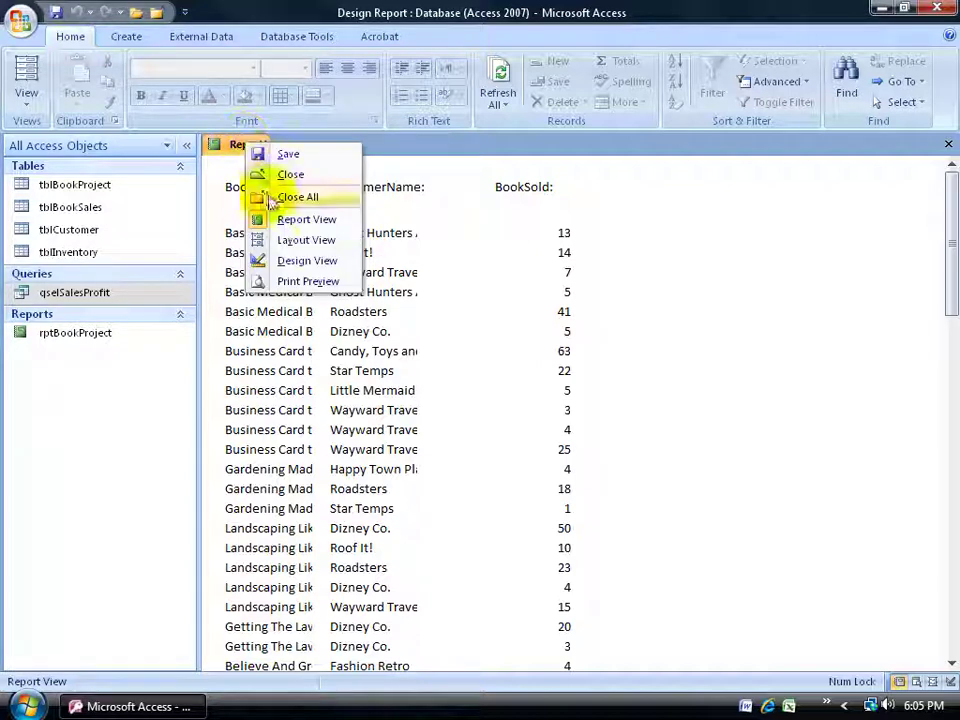
{"action": "left_click", "coordinate": [290, 261]}
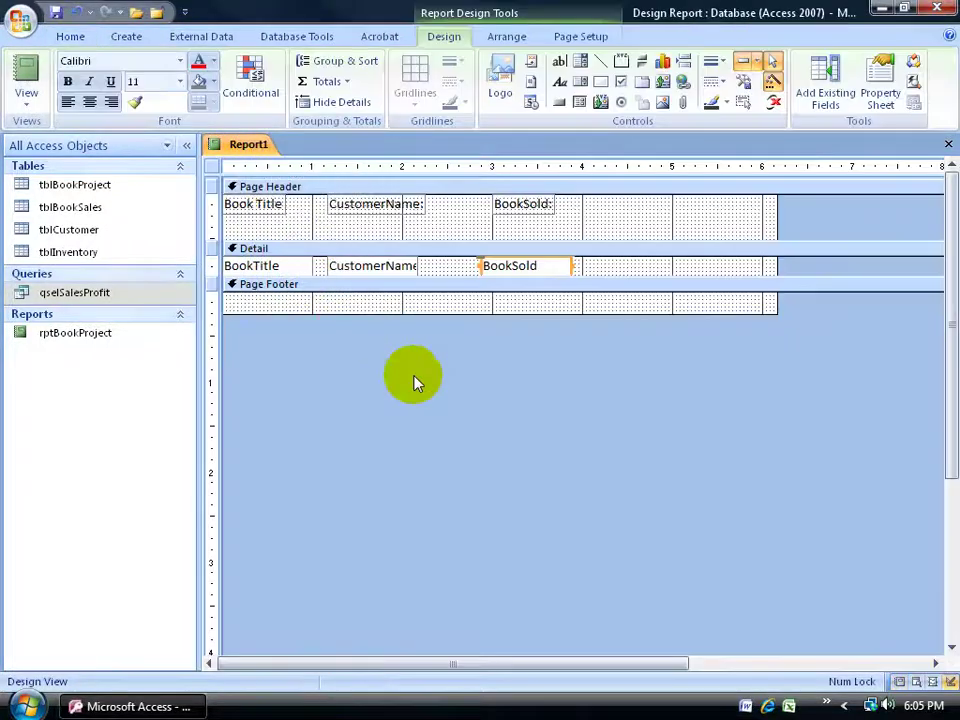
Step: Widen the BookTitle text box slightly toward CustomerName, and switch the report to Layout View
{"action": "left_click", "coordinate": [314, 268]}
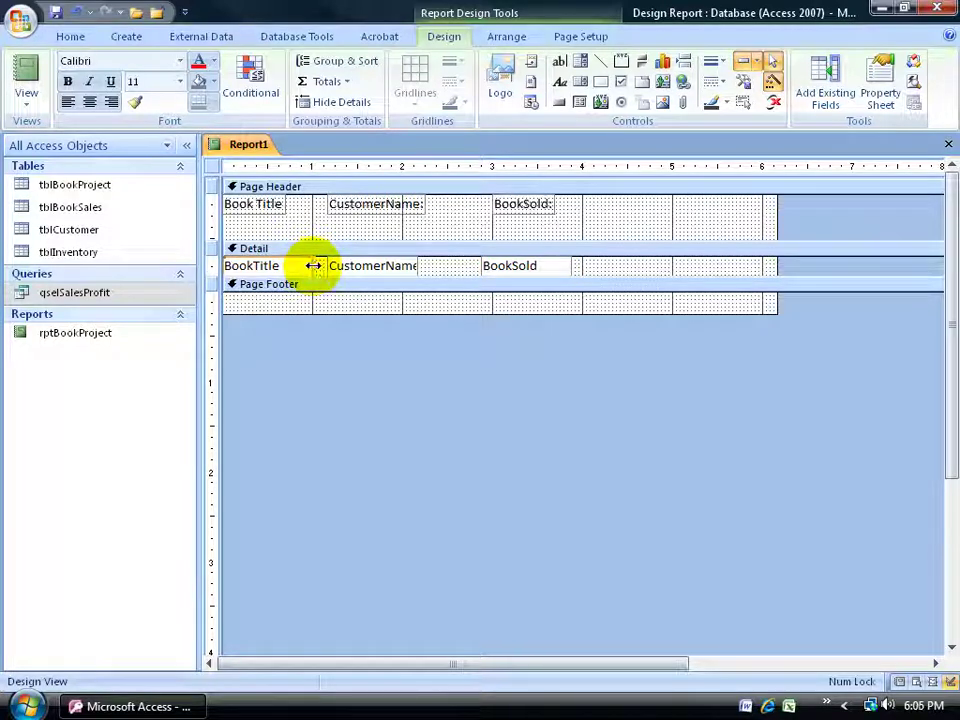
{"action": "left_click_drag", "start_coordinate": [313, 266], "coordinate": [316, 266]}
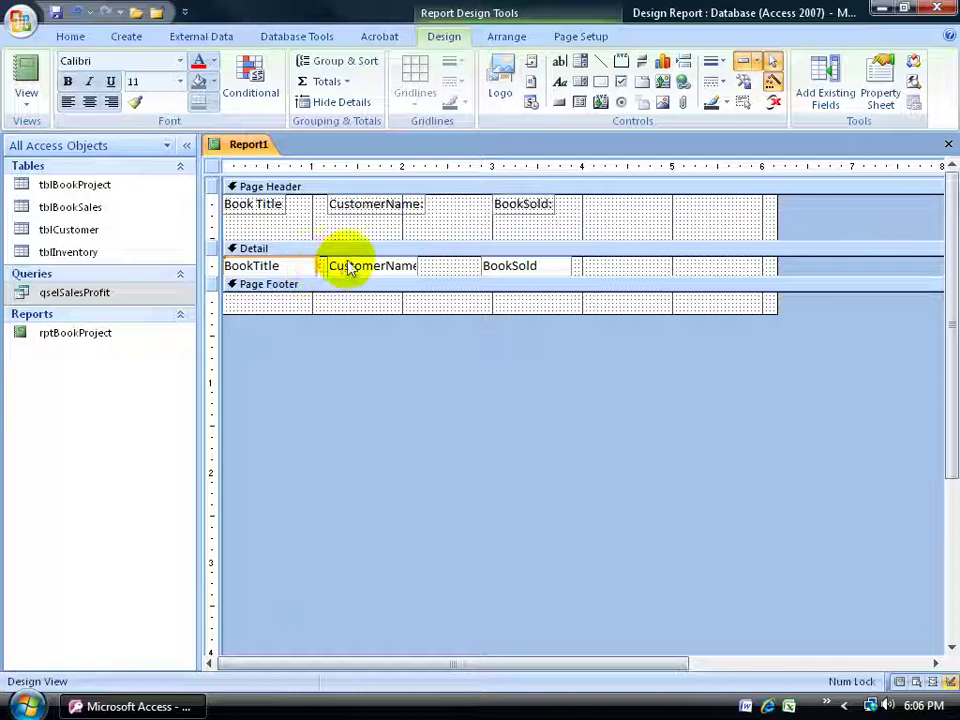
{"action": "right_click", "coordinate": [246, 148]}
{"action": "left_click", "coordinate": [287, 249]}
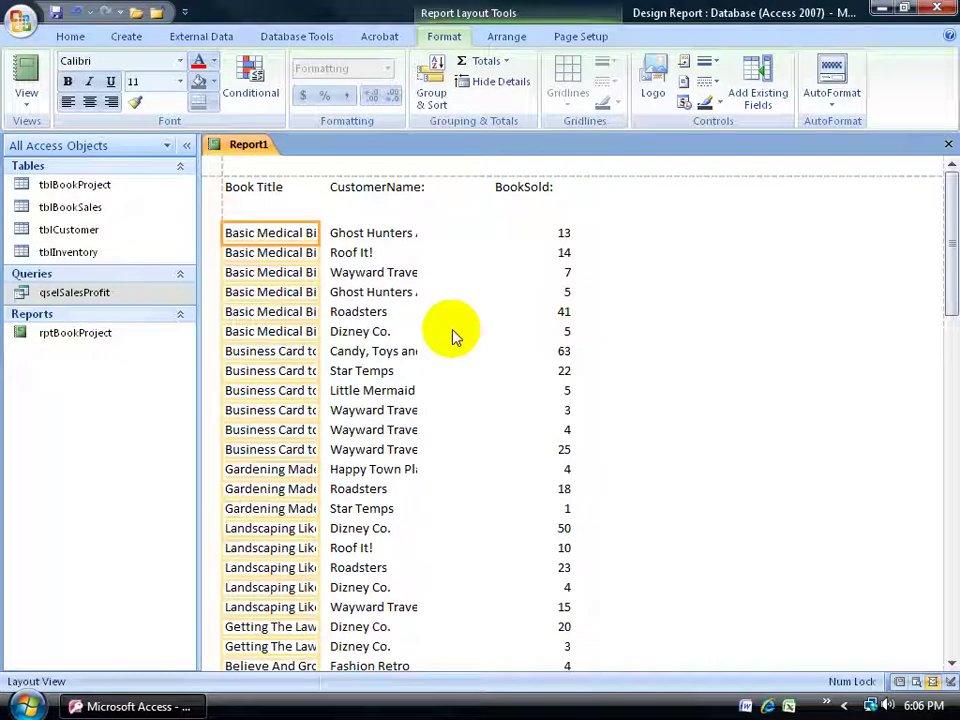
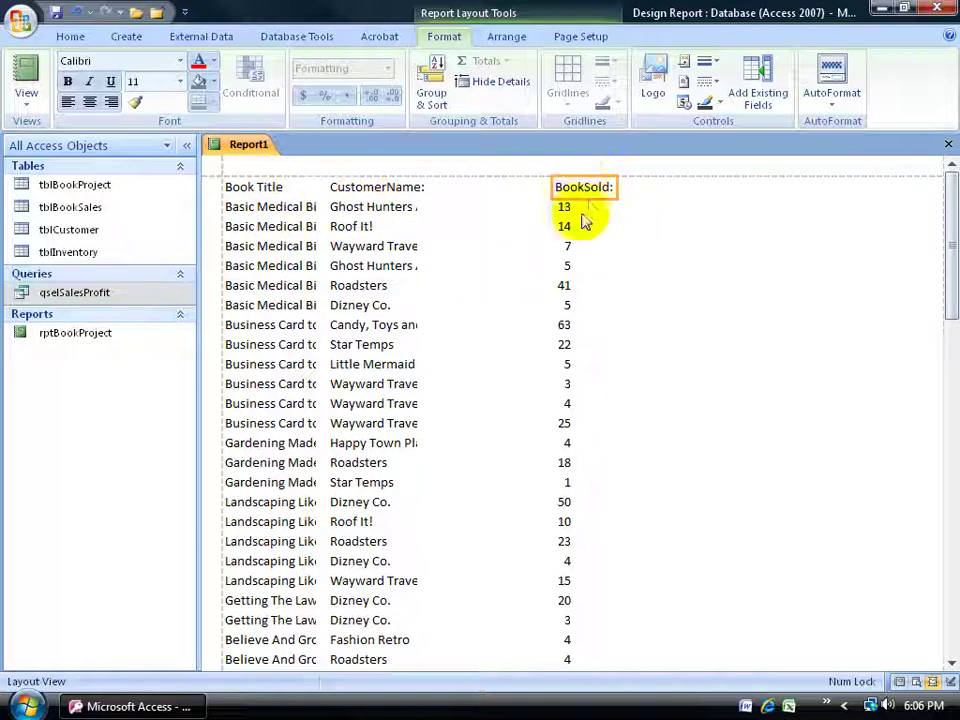
Step: Move the column of BookSold values about 0.3" to the right beneath the BookSold label
{"action": "left_click", "coordinate": [568, 244]}
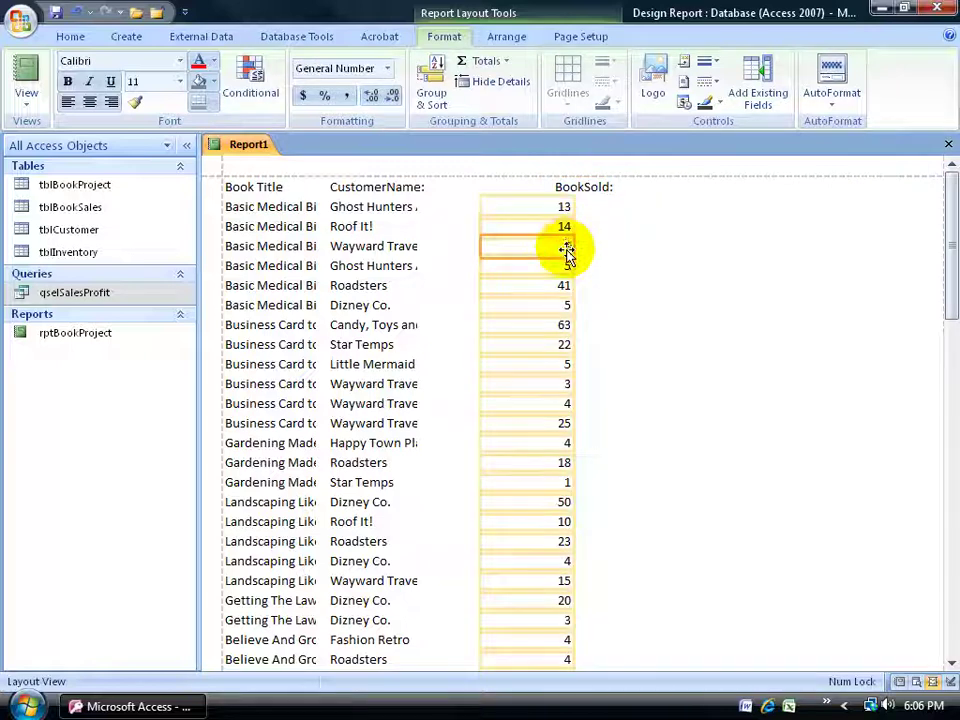
{"action": "left_click_drag", "start_coordinate": [566, 250], "coordinate": [595, 245]}
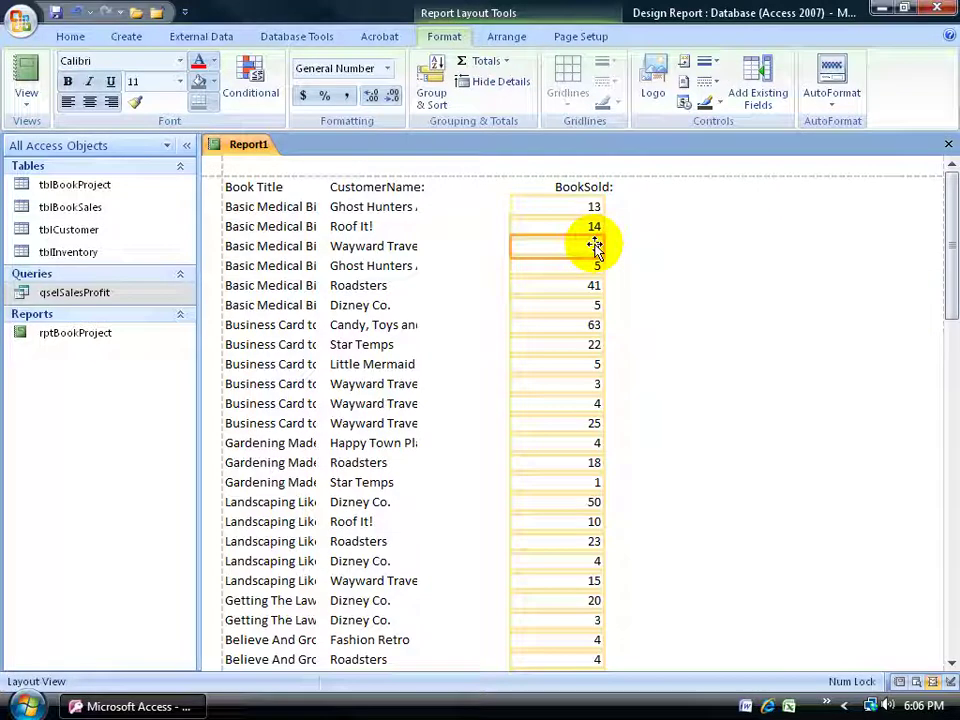
Step: Move the BookSold label together with its column of values about 1.6" to the right
{"action": "left_click", "coordinate": [597, 187]}
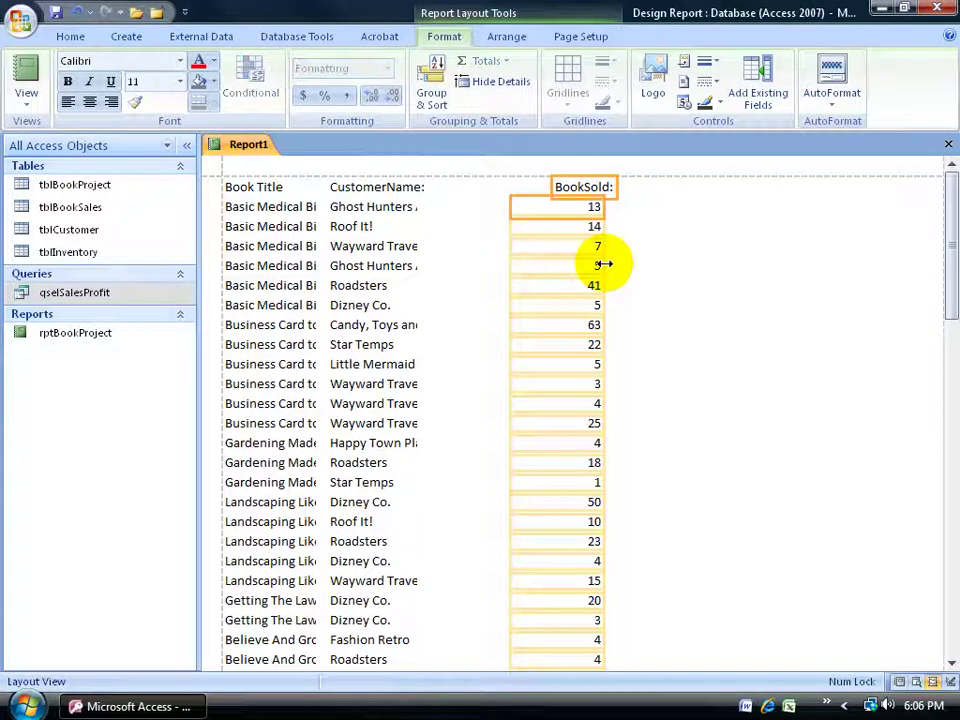
{"action": "left_click", "coordinate": [606, 262]}
{"action": "left_click", "coordinate": [507, 169]}
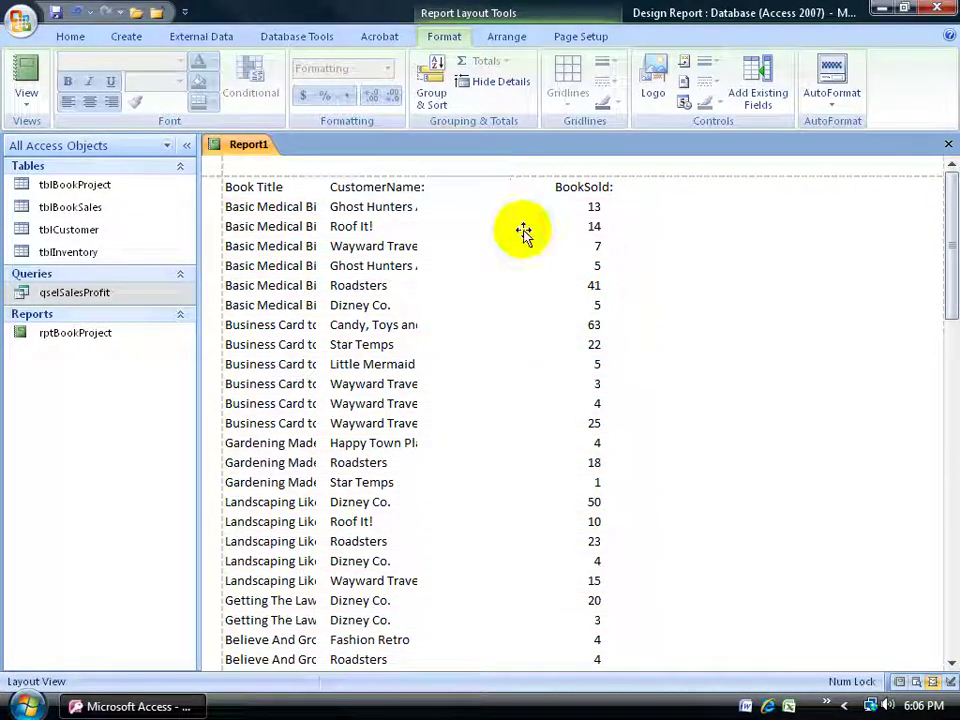
{"action": "left_click", "coordinate": [587, 190]}
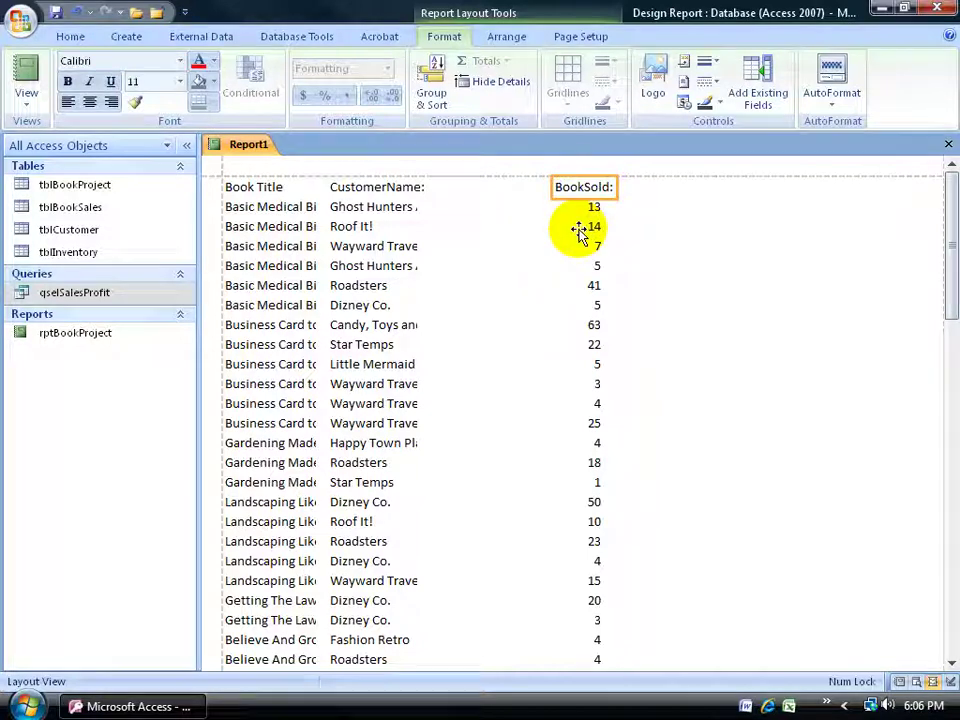
{"action": "left_click", "coordinate": [594, 325]}
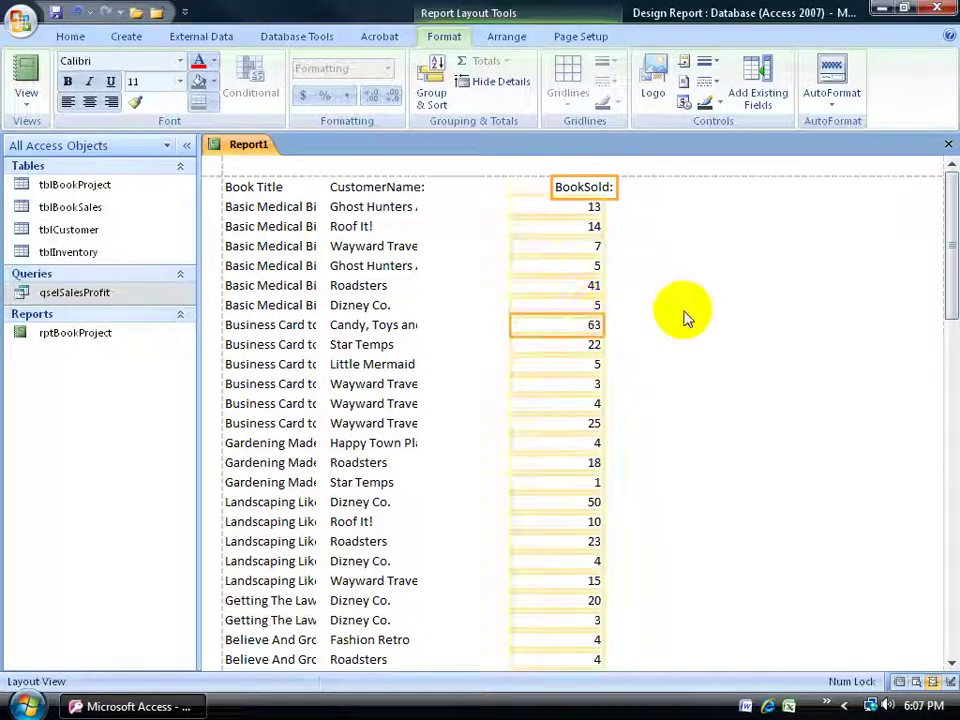
{"action": "left_click_drag", "start_coordinate": [594, 266], "coordinate": [736, 270]}
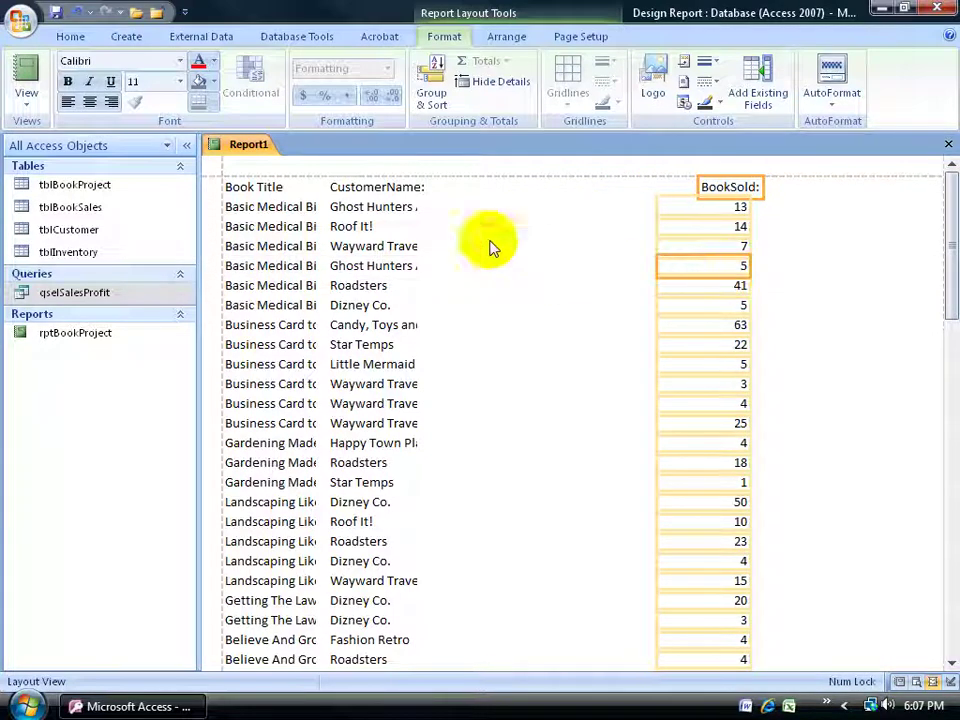
Step: Move the CustomerName label together with its column of values about 1.6" to the right, into the space before BookSold
{"action": "left_click", "coordinate": [395, 188]}
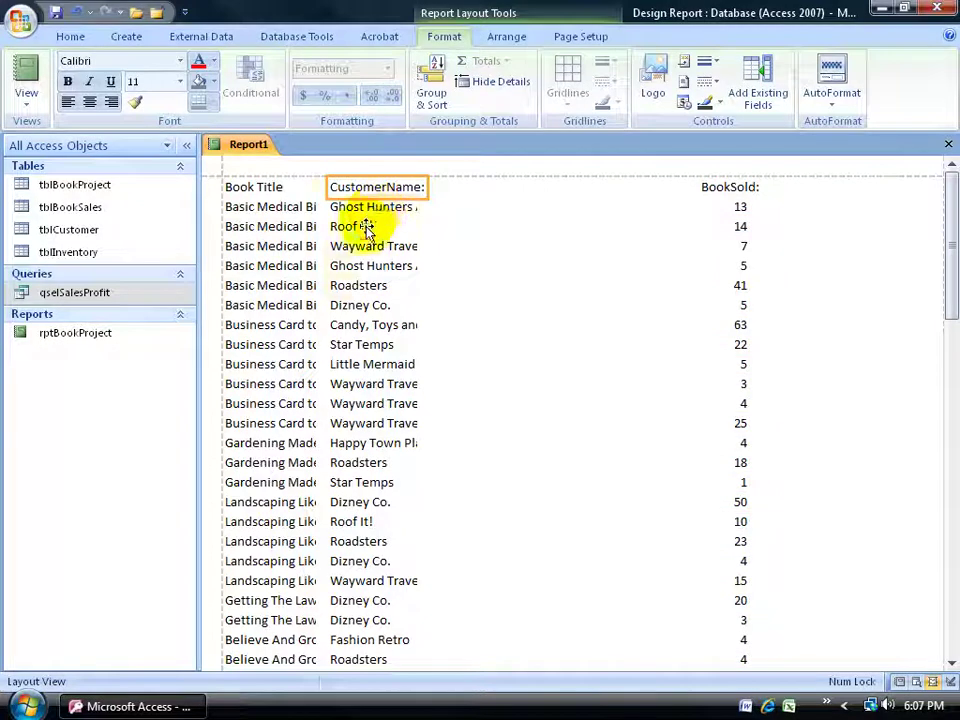
{"action": "left_click", "coordinate": [365, 228]}
{"action": "left_click_drag", "start_coordinate": [372, 255], "coordinate": [517, 256]}
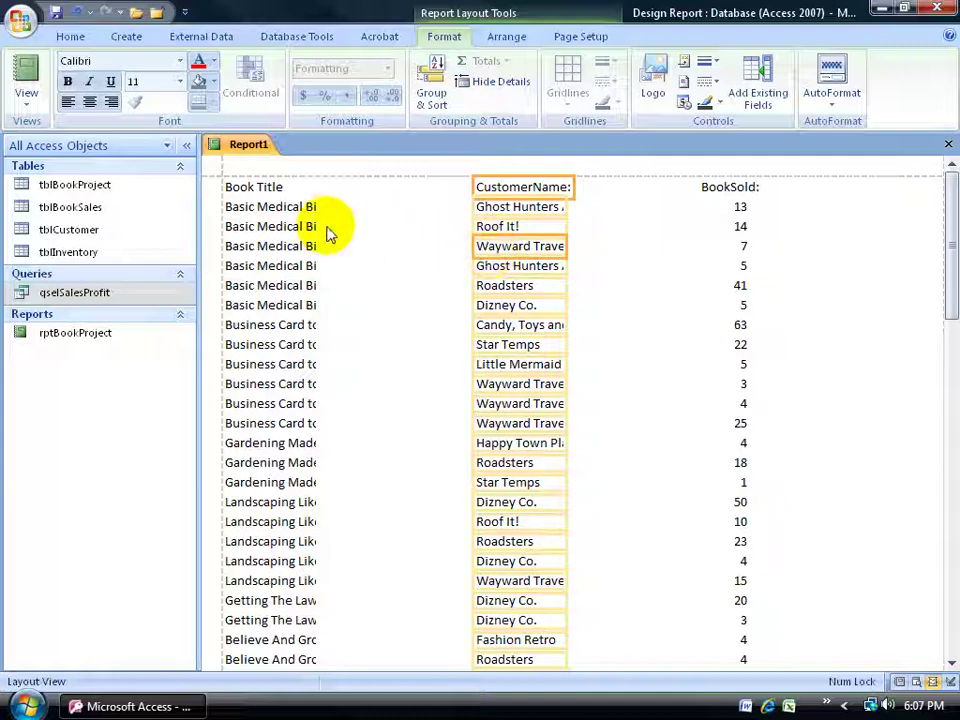
Step: Widen the column of BookTitle values to about 1.6", leaving a gap before CustomerName
{"action": "left_click", "coordinate": [279, 207]}
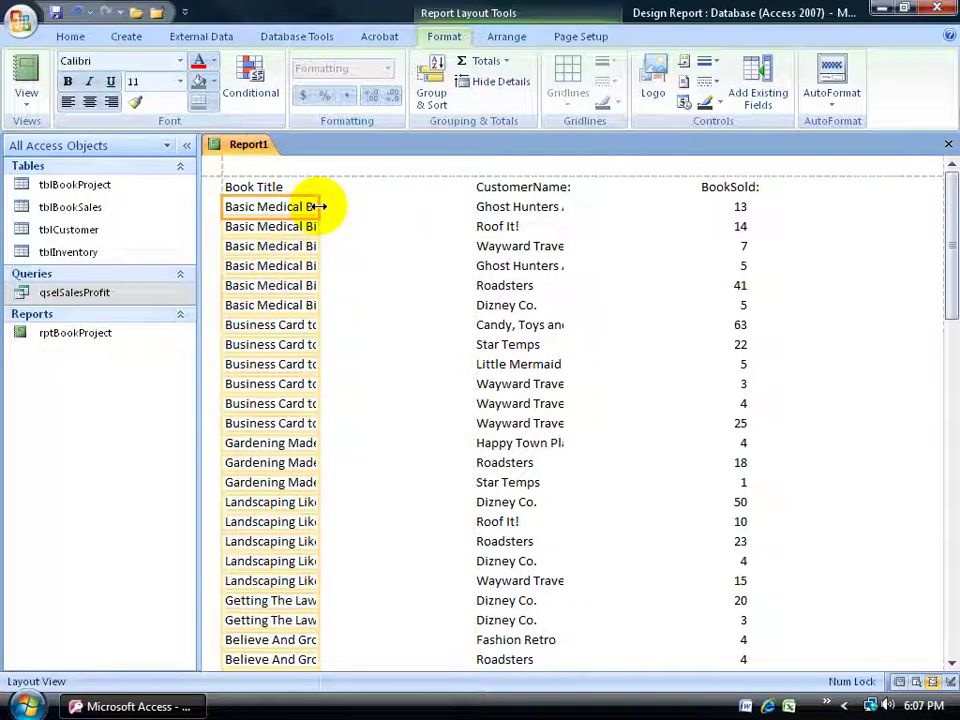
{"action": "left_click_drag", "start_coordinate": [317, 206], "coordinate": [367, 208]}
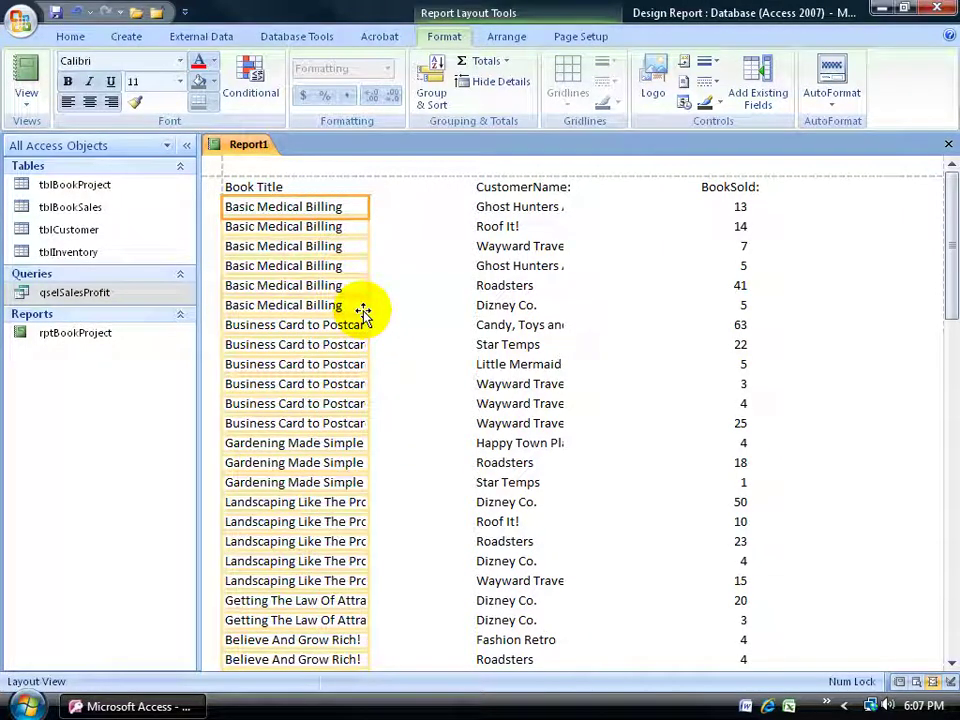
{"action": "left_click_drag", "start_coordinate": [366, 206], "coordinate": [414, 213]}
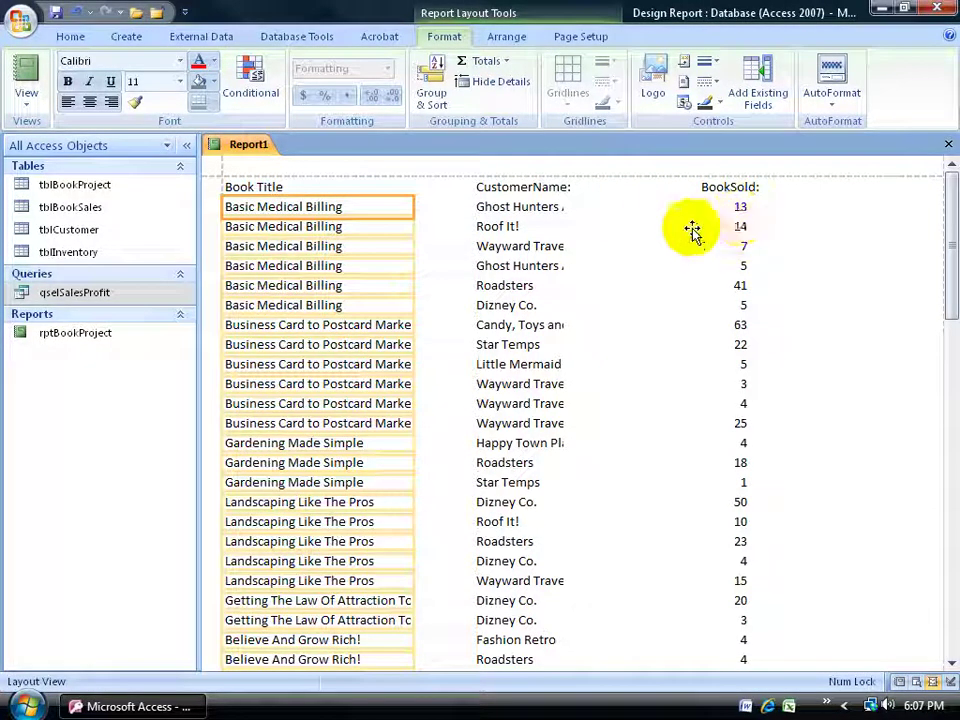
{"action": "left_click_drag", "start_coordinate": [412, 206], "coordinate": [373, 205]}
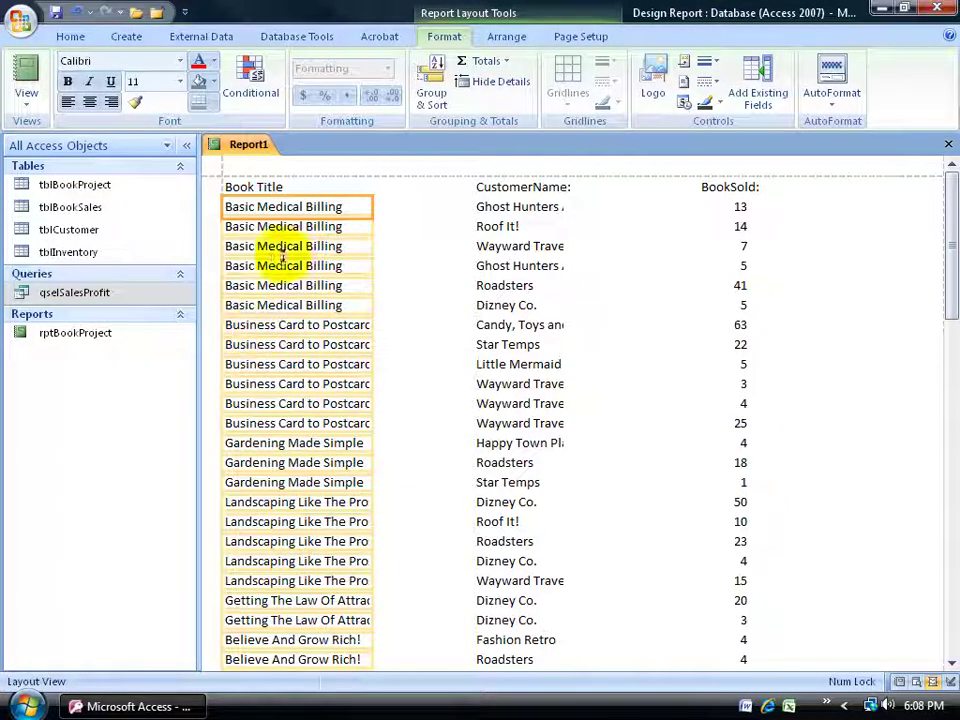
Step: In Design View, set Can Grow to Yes for the BookTitle and CustomerName text boxes, and check the text wrapping in Report View
{"action": "right_click", "coordinate": [245, 147]}
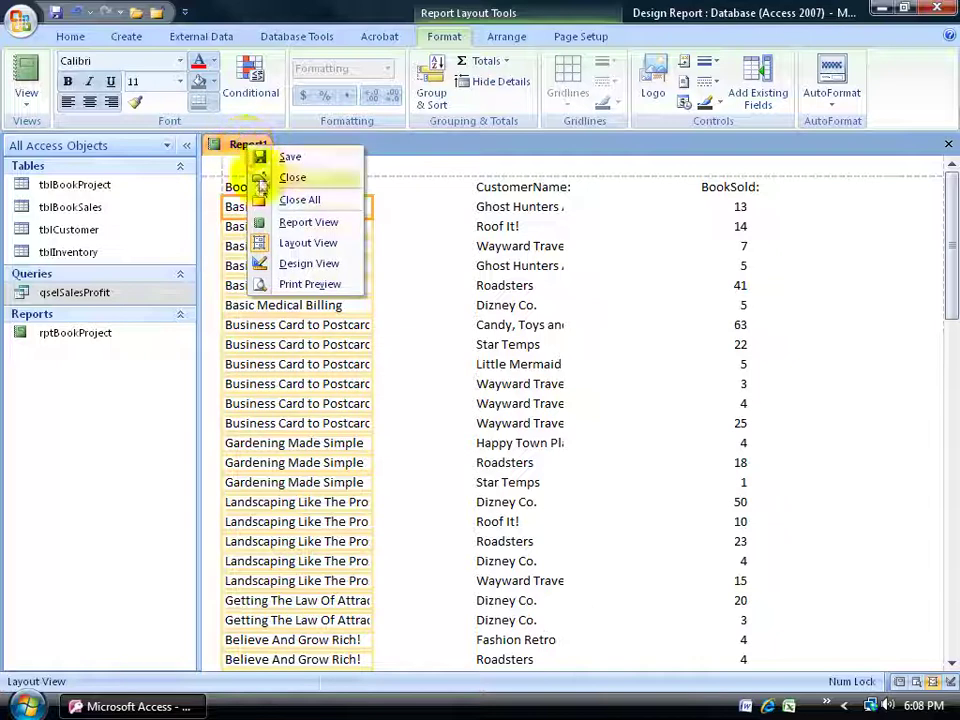
{"action": "left_click", "coordinate": [290, 263]}
{"action": "left_click", "coordinate": [349, 238]}
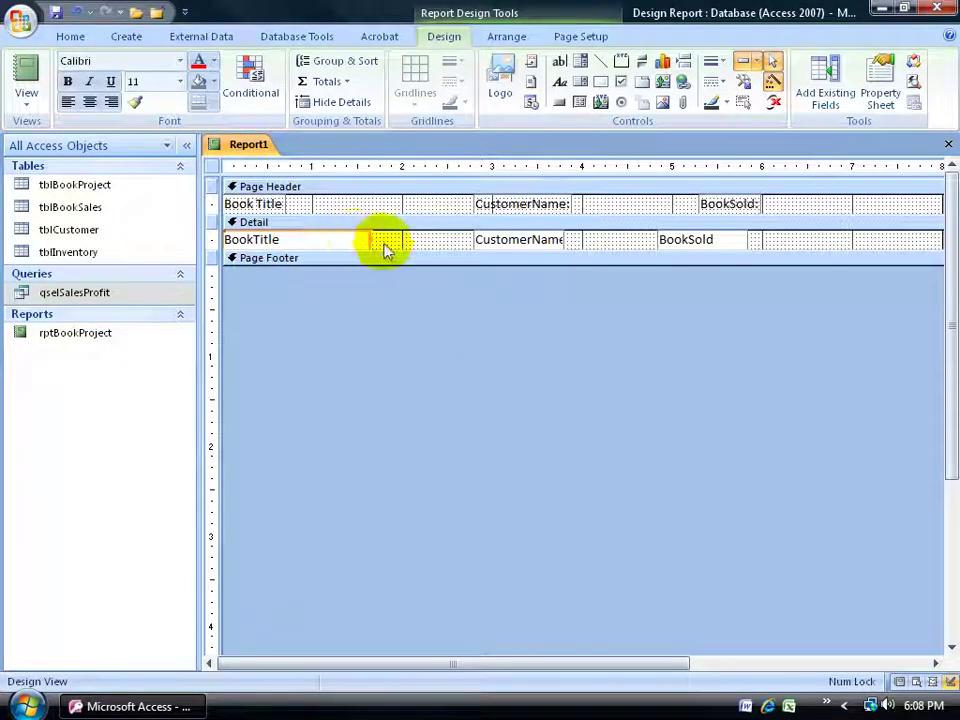
{"action": "left_click", "coordinate": [505, 241], "text": "shift"}
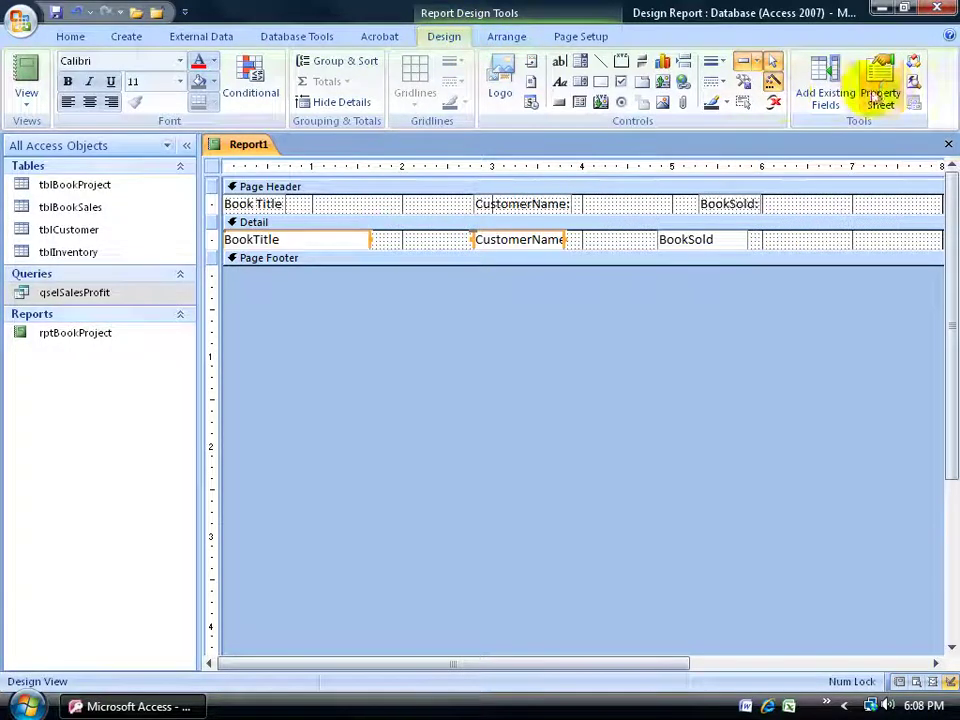
{"action": "left_click", "coordinate": [880, 88]}
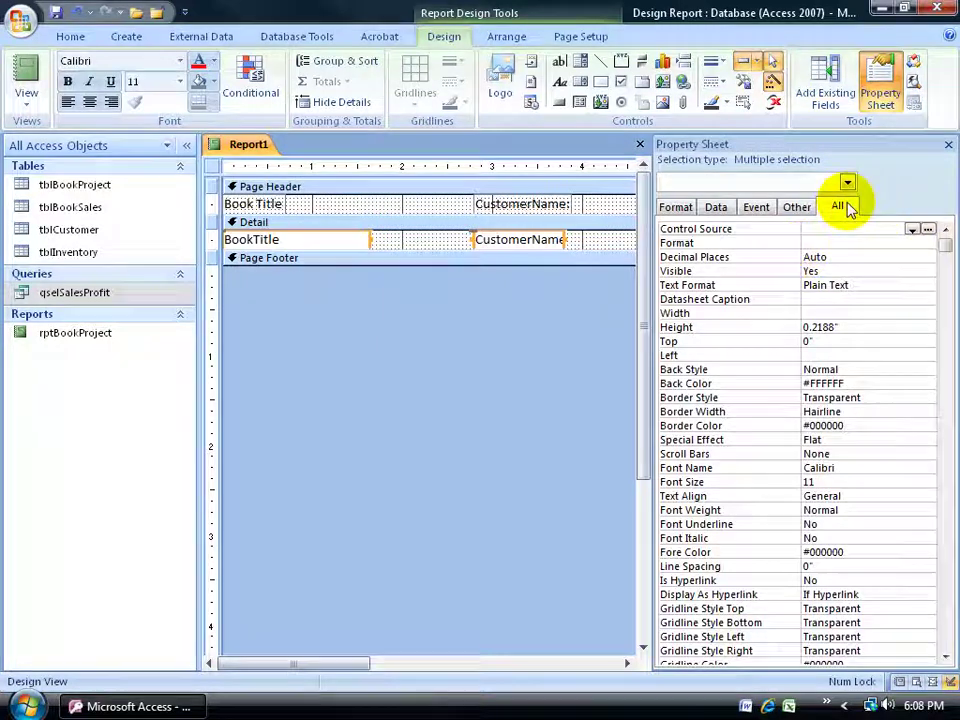
{"action": "left_click_drag", "start_coordinate": [944, 244], "coordinate": [945, 643]}
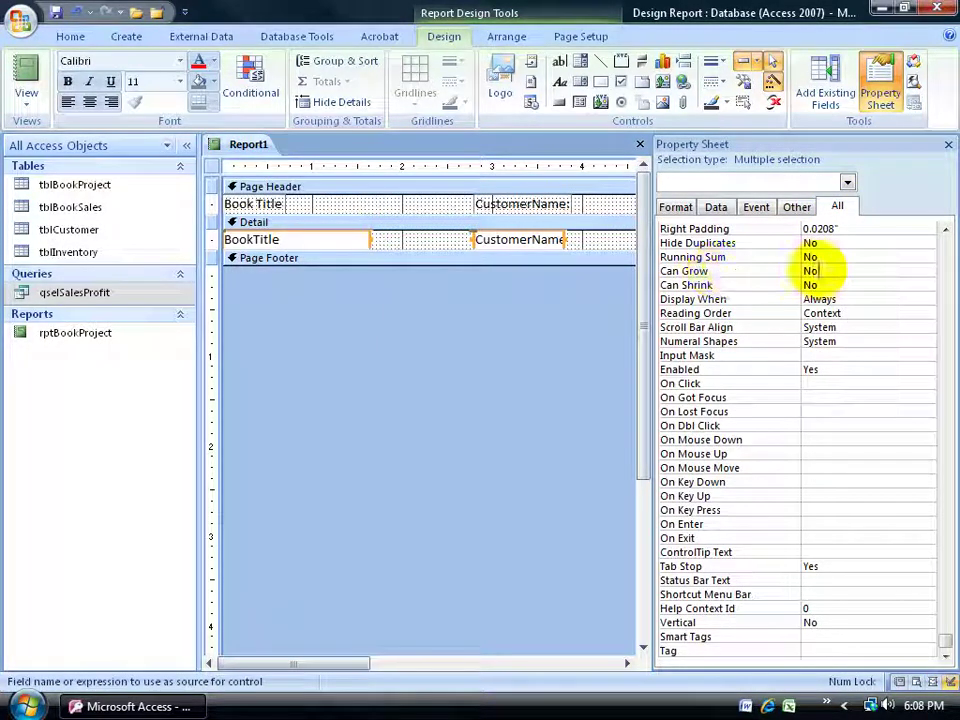
{"action": "left_click", "coordinate": [810, 271]}
{"action": "double_click", "coordinate": [829, 274]}
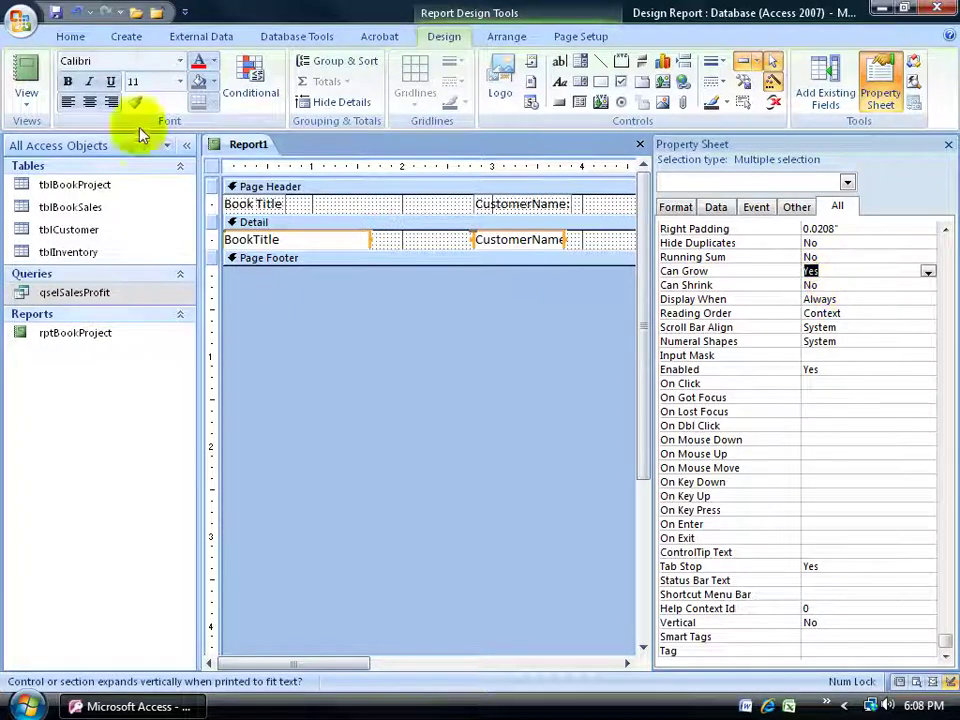
{"action": "left_click", "coordinate": [27, 75]}
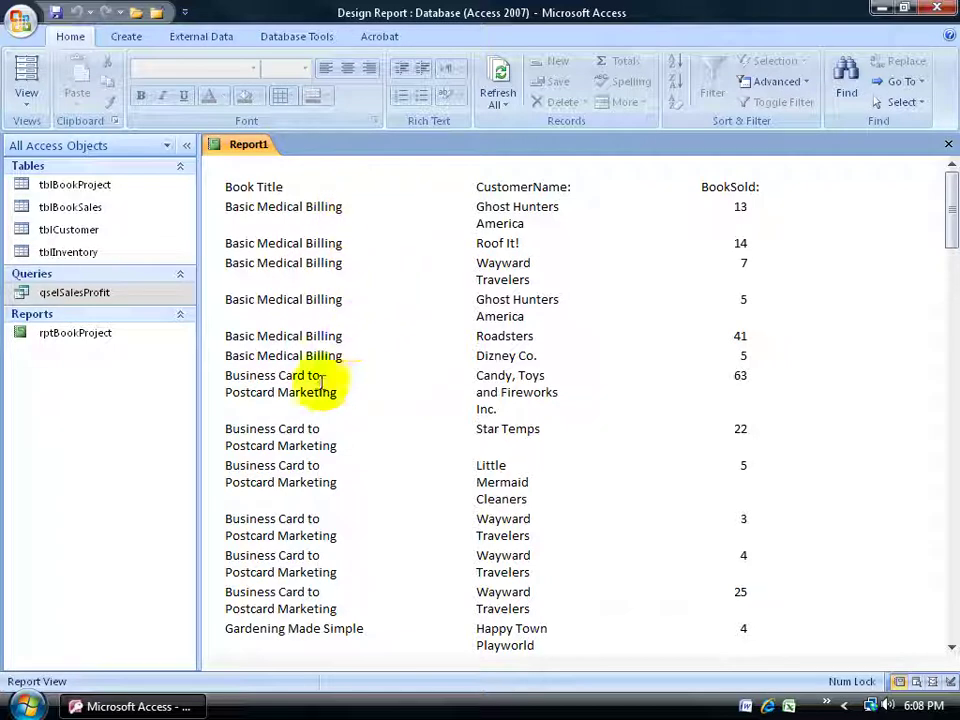
{"action": "left_click_drag", "start_coordinate": [330, 380], "coordinate": [349, 380]}
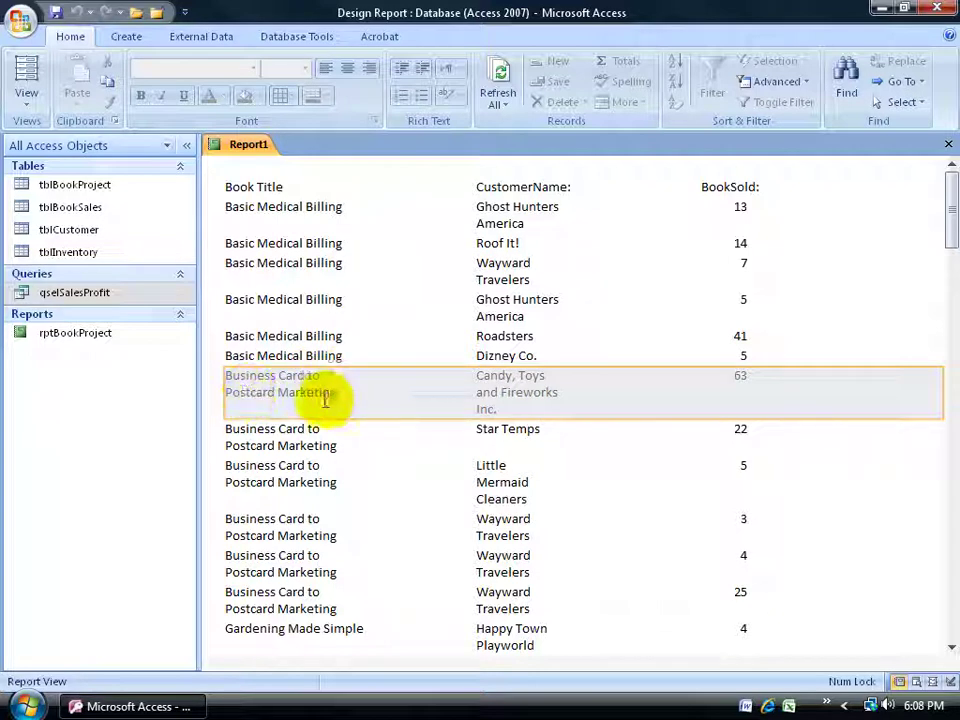
{"action": "left_click", "coordinate": [512, 375]}
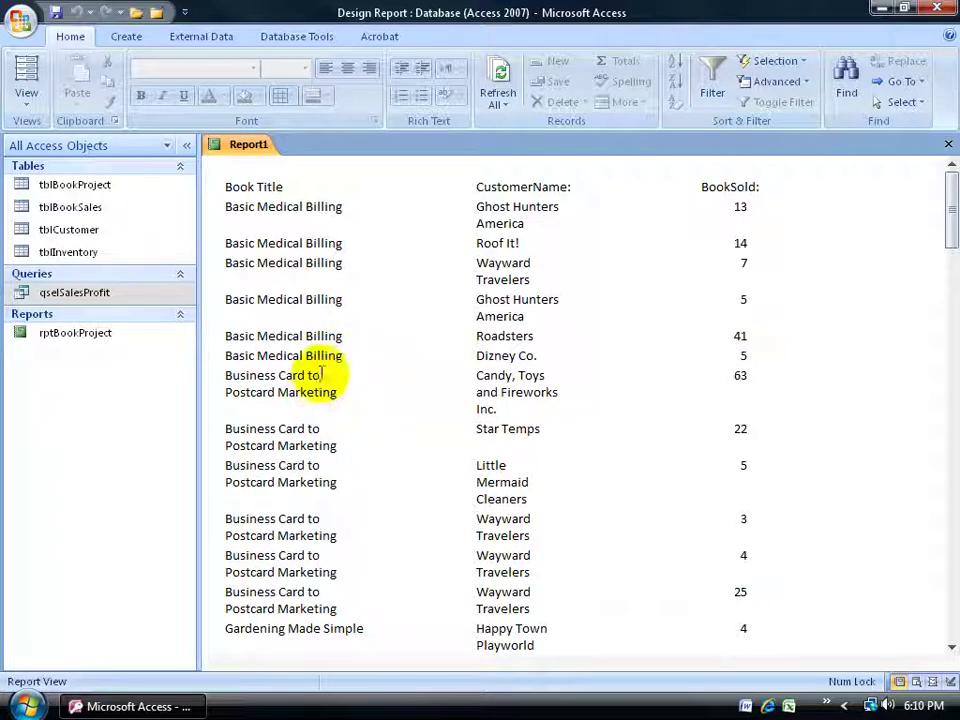
{"action": "left_click_drag", "start_coordinate": [230, 378], "coordinate": [332, 386]}
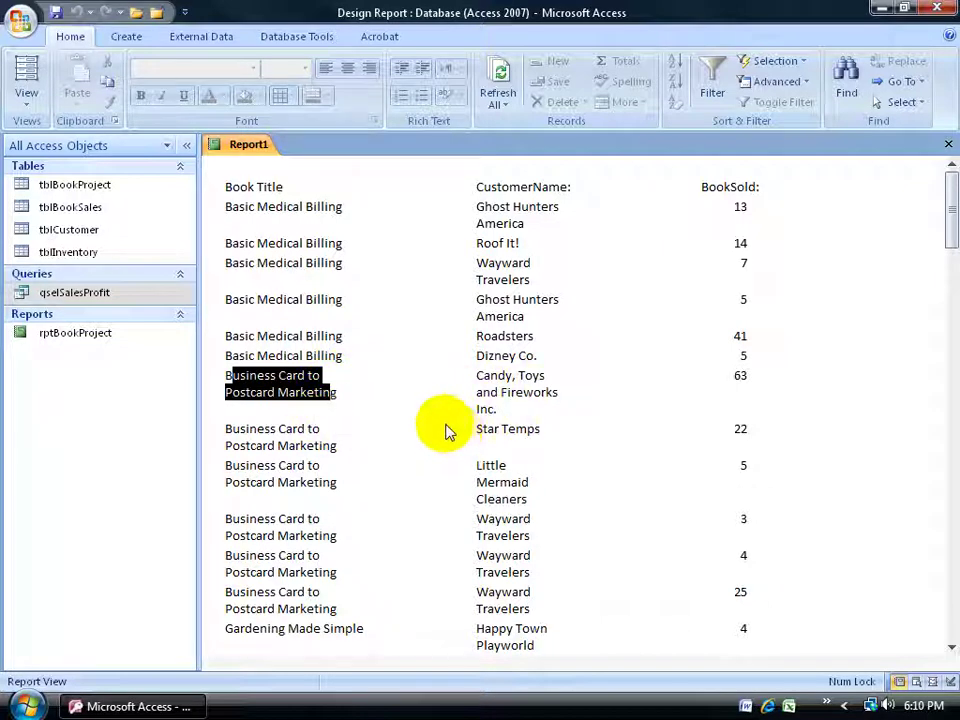
Step: Increase the Detail section's height to about 0.5" in Design View, and check the row spacing in Report View
{"action": "right_click", "coordinate": [220, 146]}
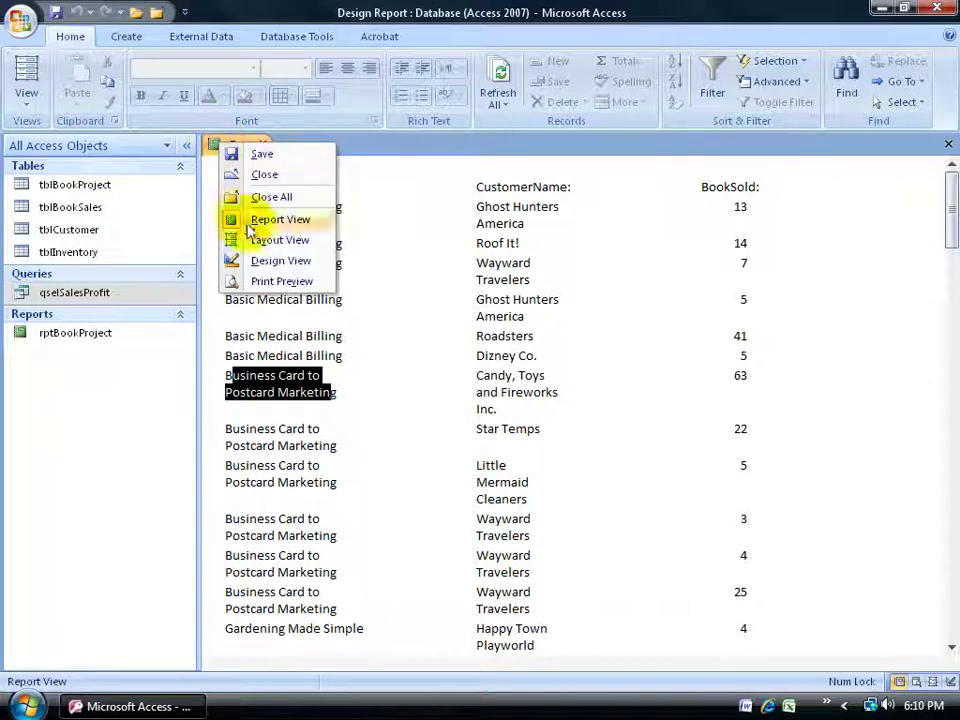
{"action": "left_click", "coordinate": [262, 260]}
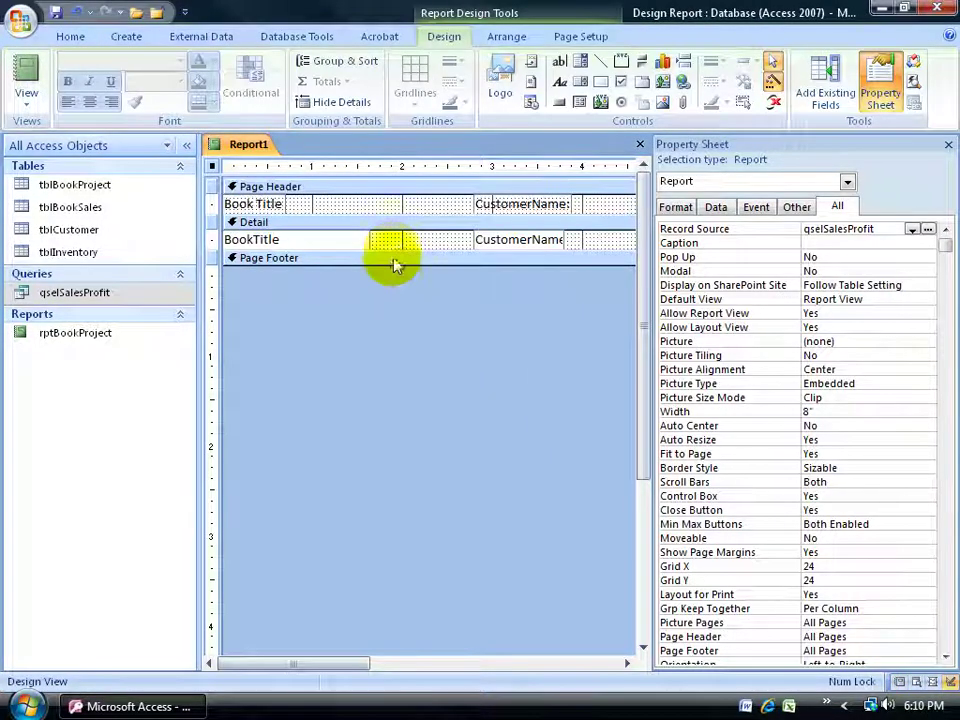
{"action": "left_click_drag", "start_coordinate": [392, 249], "coordinate": [392, 272]}
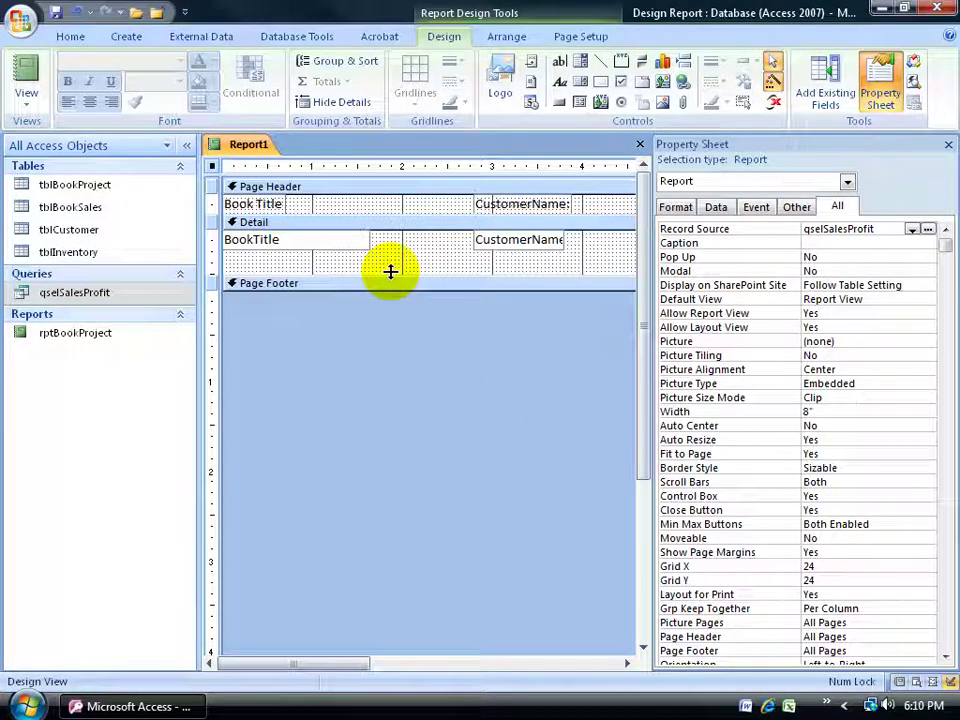
{"action": "left_click", "coordinate": [25, 75]}
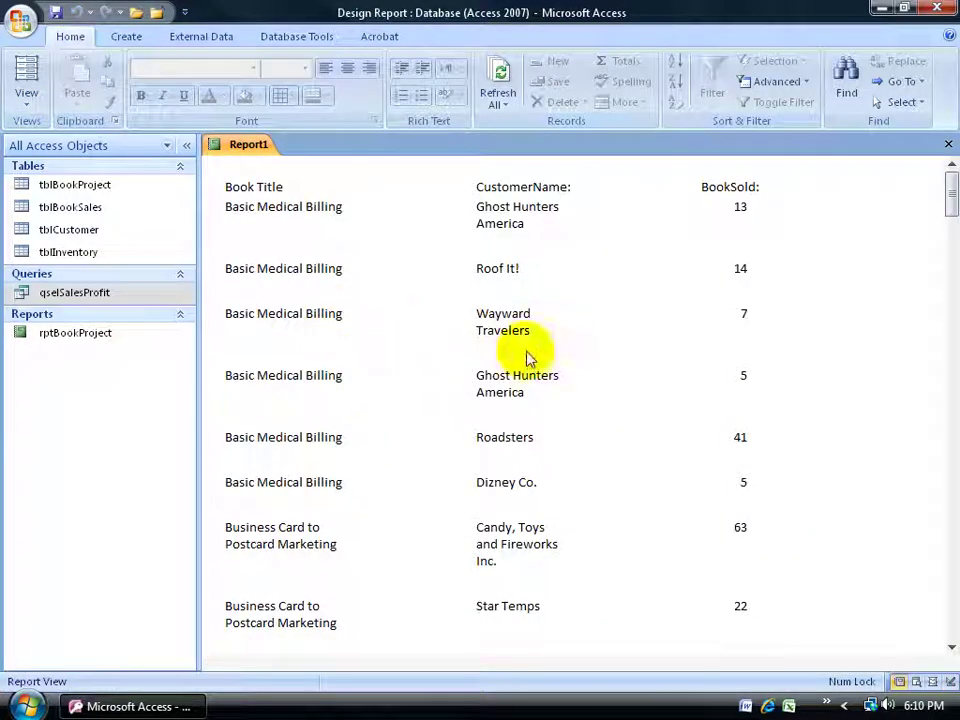
Step: Draw a horizontal line about 6.2" long beneath the Detail text boxes in Design View, and check it in Report View
{"action": "left_click", "coordinate": [27, 98]}
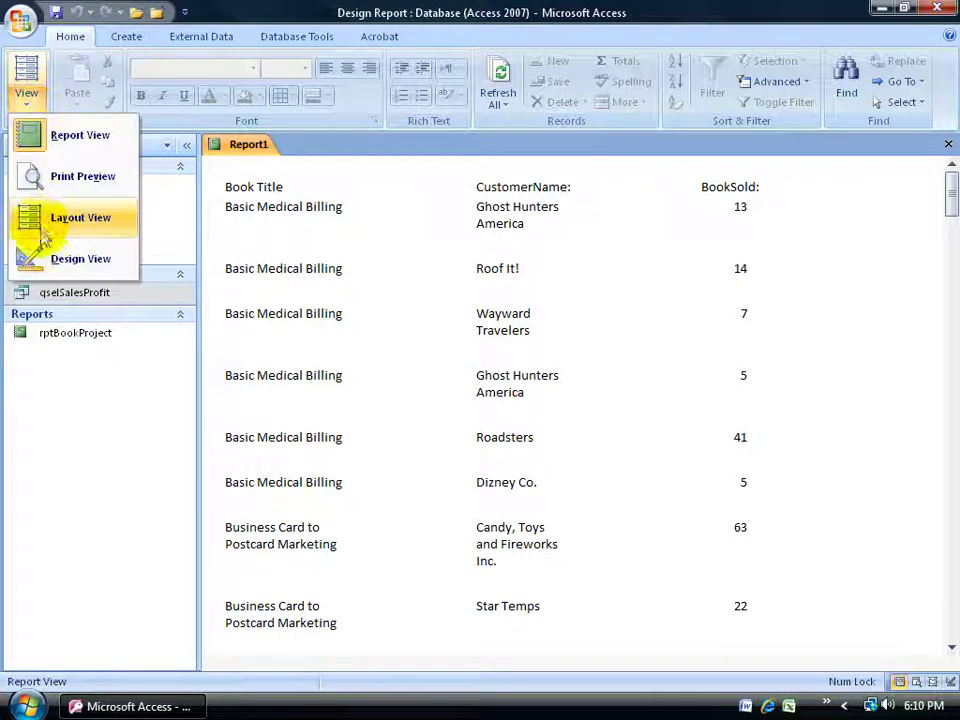
{"action": "left_click", "coordinate": [88, 268]}
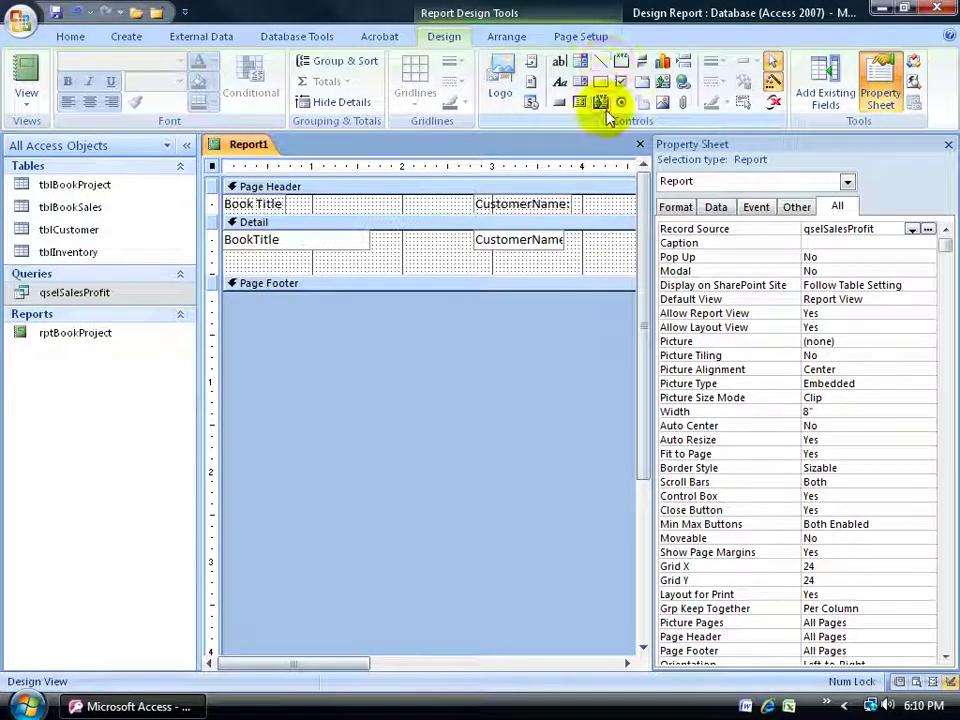
{"action": "left_click", "coordinate": [602, 63]}
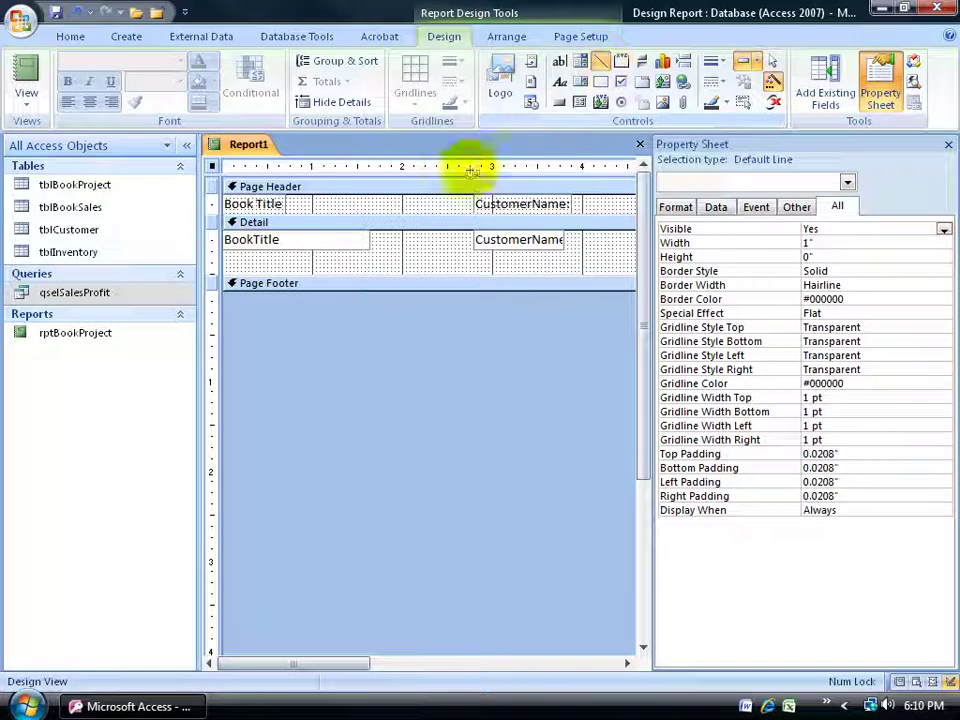
{"action": "mouse_move", "coordinate": [230, 263]}
{"action": "left_mouse_down"}
{"action": "mouse_move", "coordinate": [551, 265]}
{"action": "mouse_move", "coordinate": [553, 253]}
{"action": "mouse_move", "coordinate": [533, 268]}
{"action": "mouse_move", "coordinate": [639, 266]}
{"action": "mouse_move", "coordinate": [603, 266]}
{"action": "mouse_move", "coordinate": [619, 268]}
{"action": "left_mouse_up"}
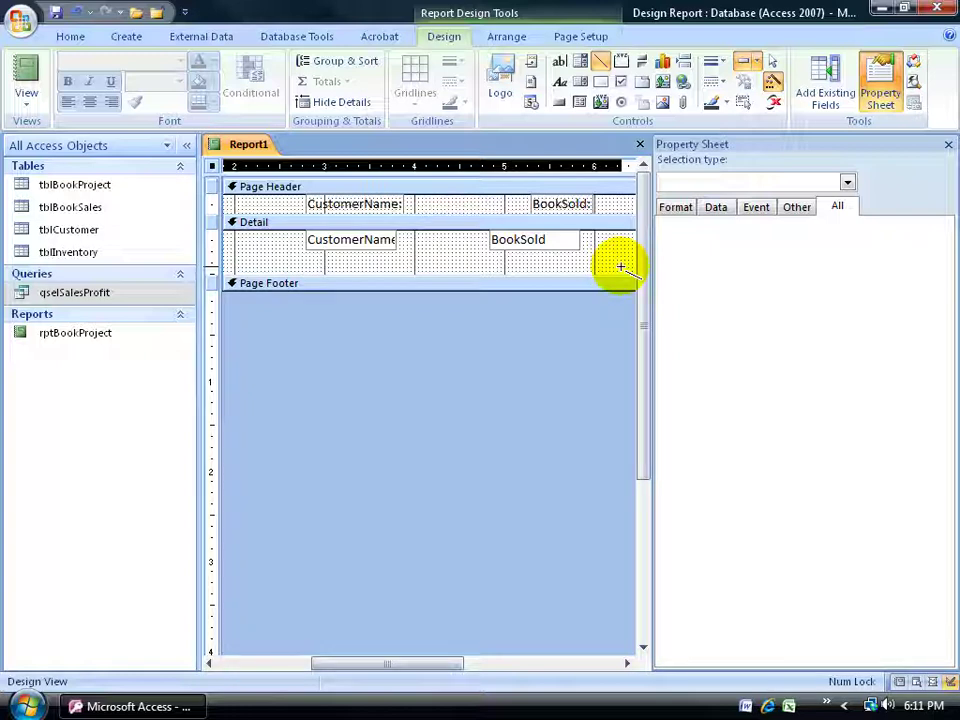
{"action": "left_click_drag", "start_coordinate": [620, 267], "coordinate": [615, 264]}
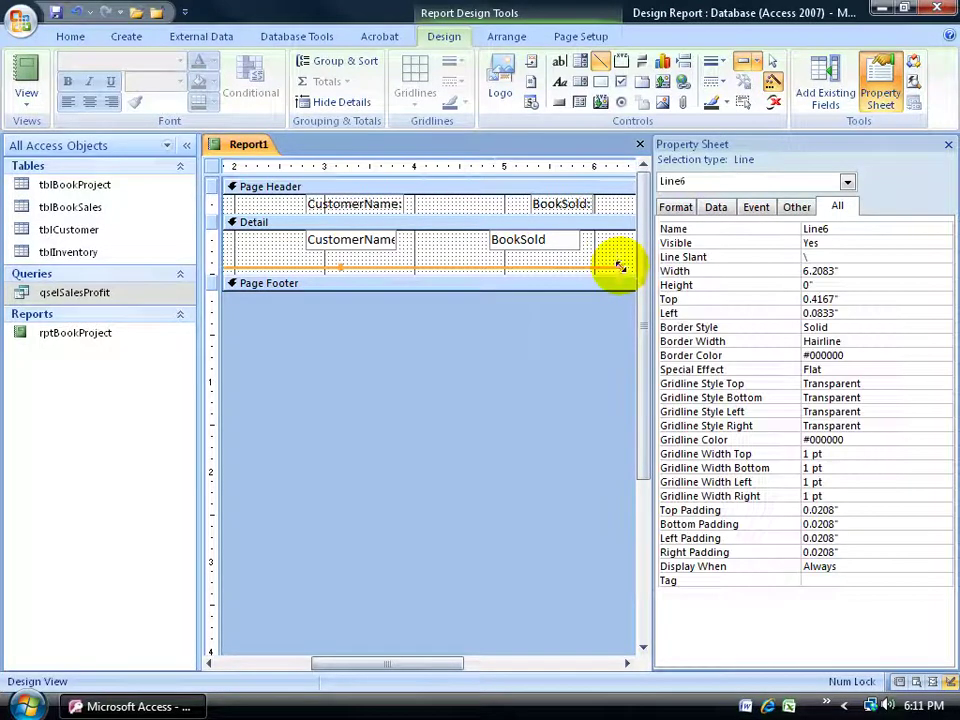
{"action": "left_click", "coordinate": [26, 72]}
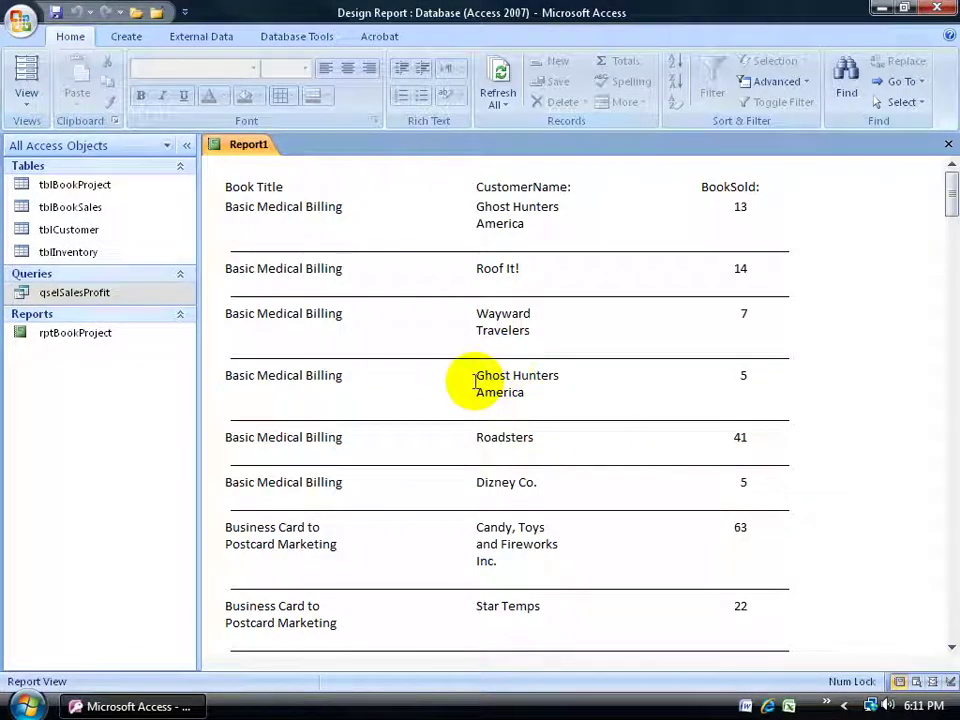